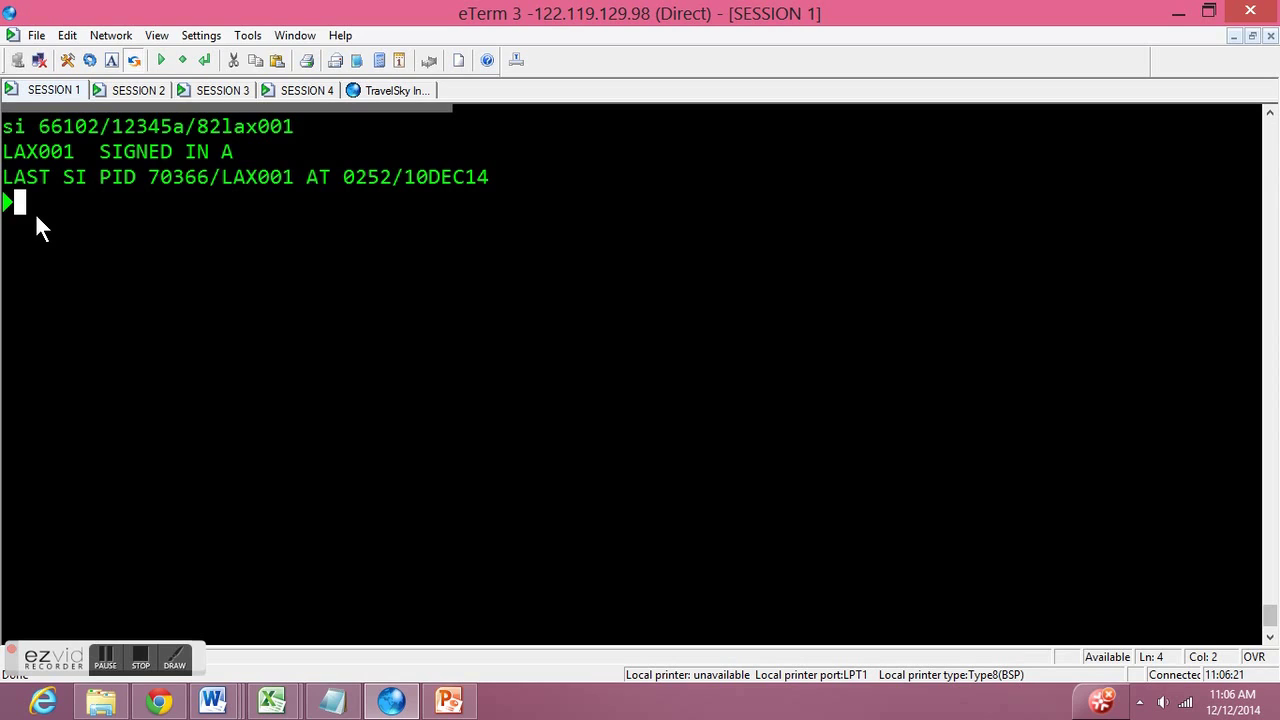
- Display flight CA1997/10DEC and list its nine booked passengers with PD*, then try a PN query
{"action": "type", "text": "t ca1997/10dec"}
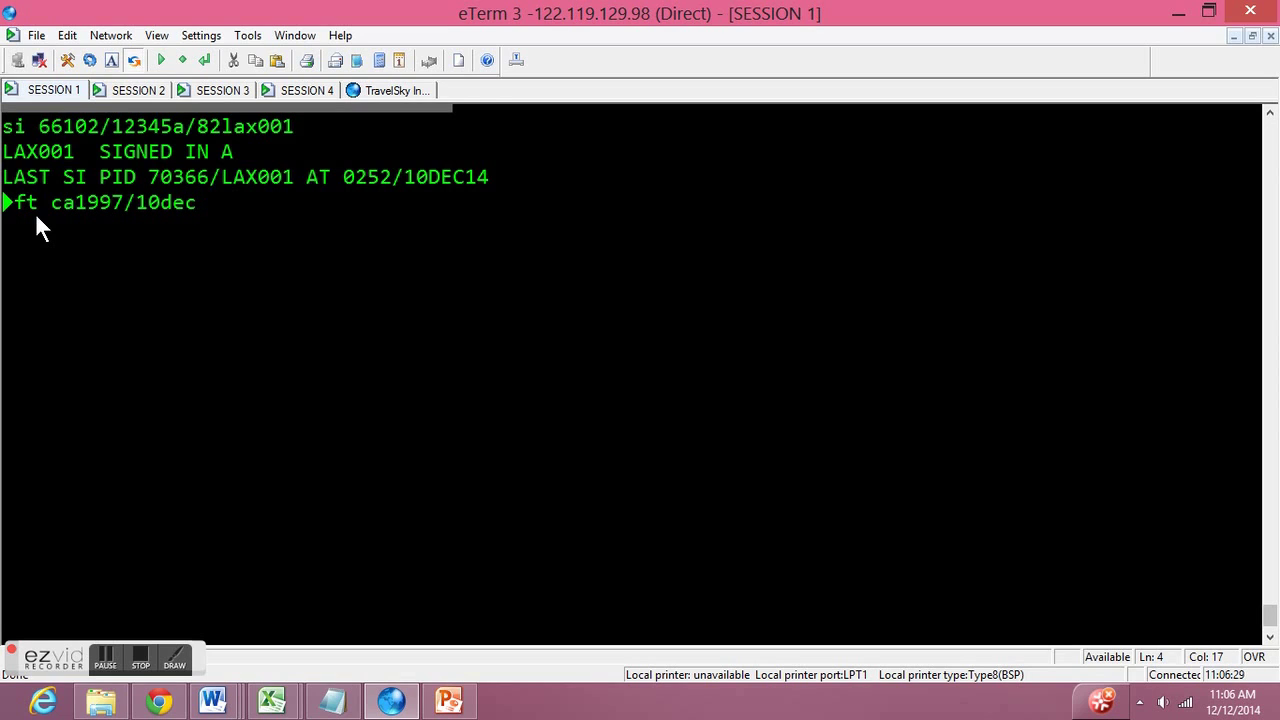
{"action": "key", "text": "Return"}
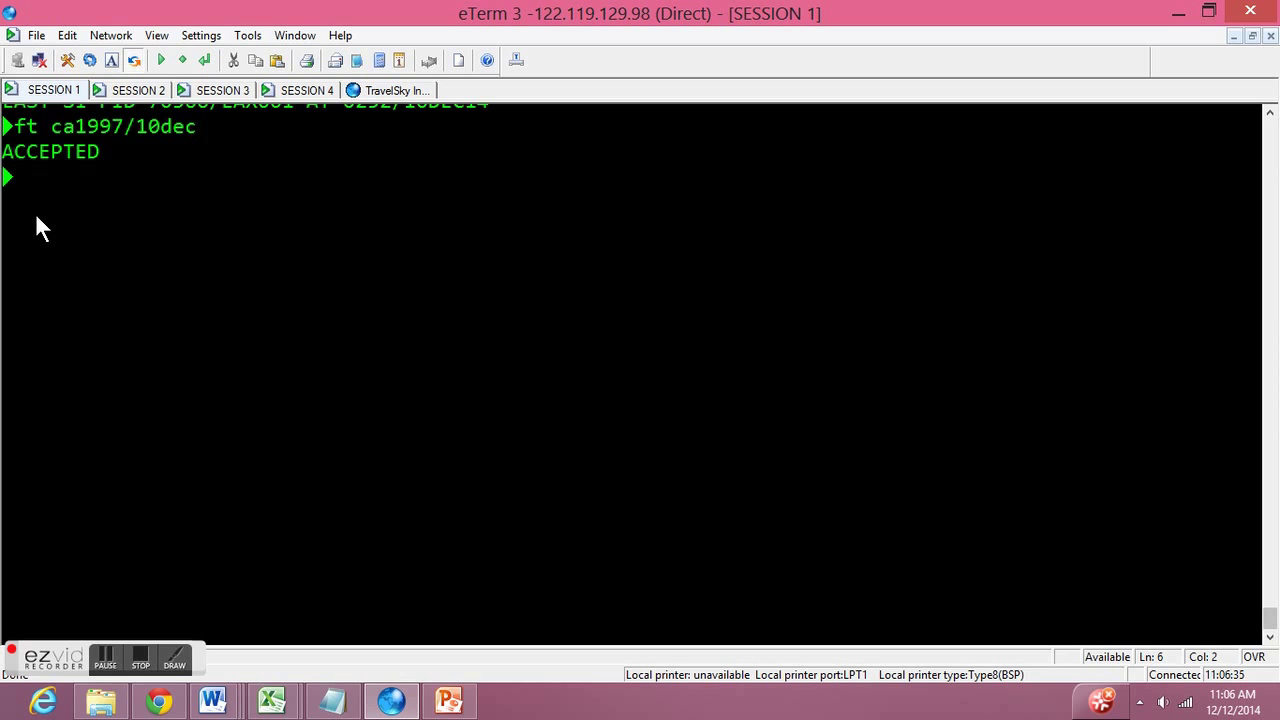
{"action": "type", "text": "pd*"}
{"action": "key", "text": "Return"}
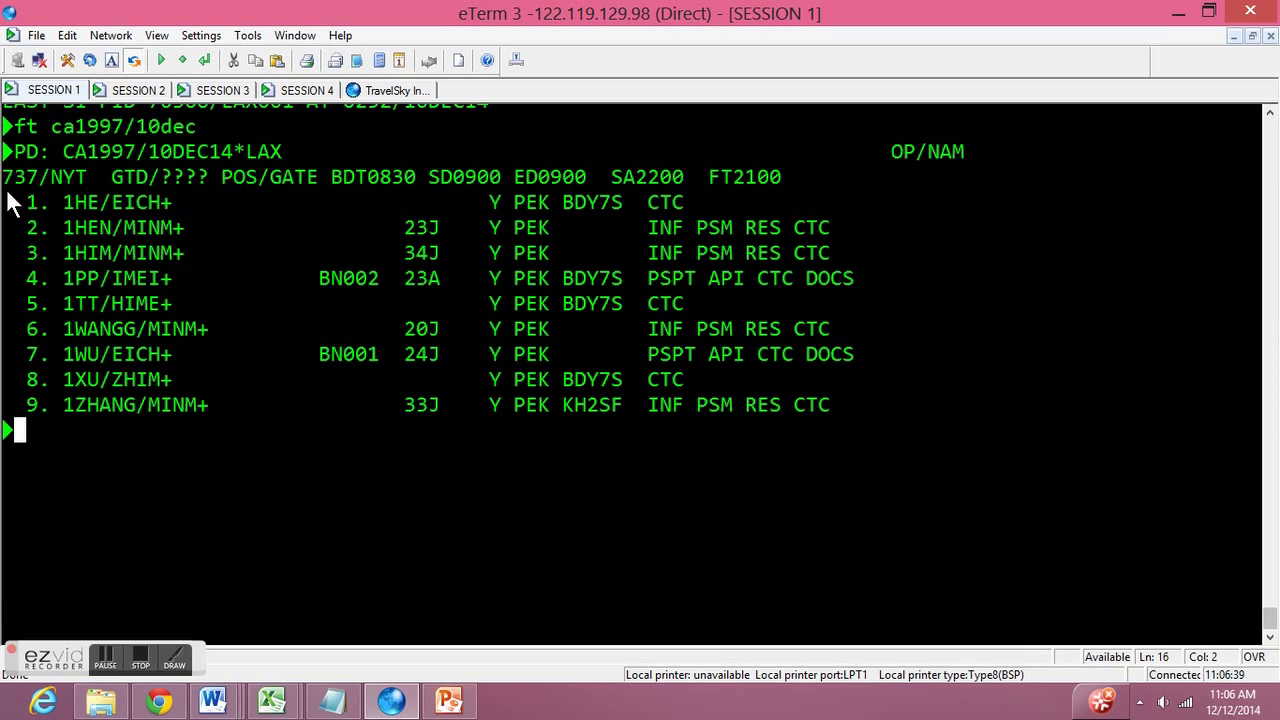
{"action": "type", "text": "pn"}
{"action": "key", "text": "Return"}
- Try an RN query on the command line using the passenger's name
{"action": "type", "text": "pr"}
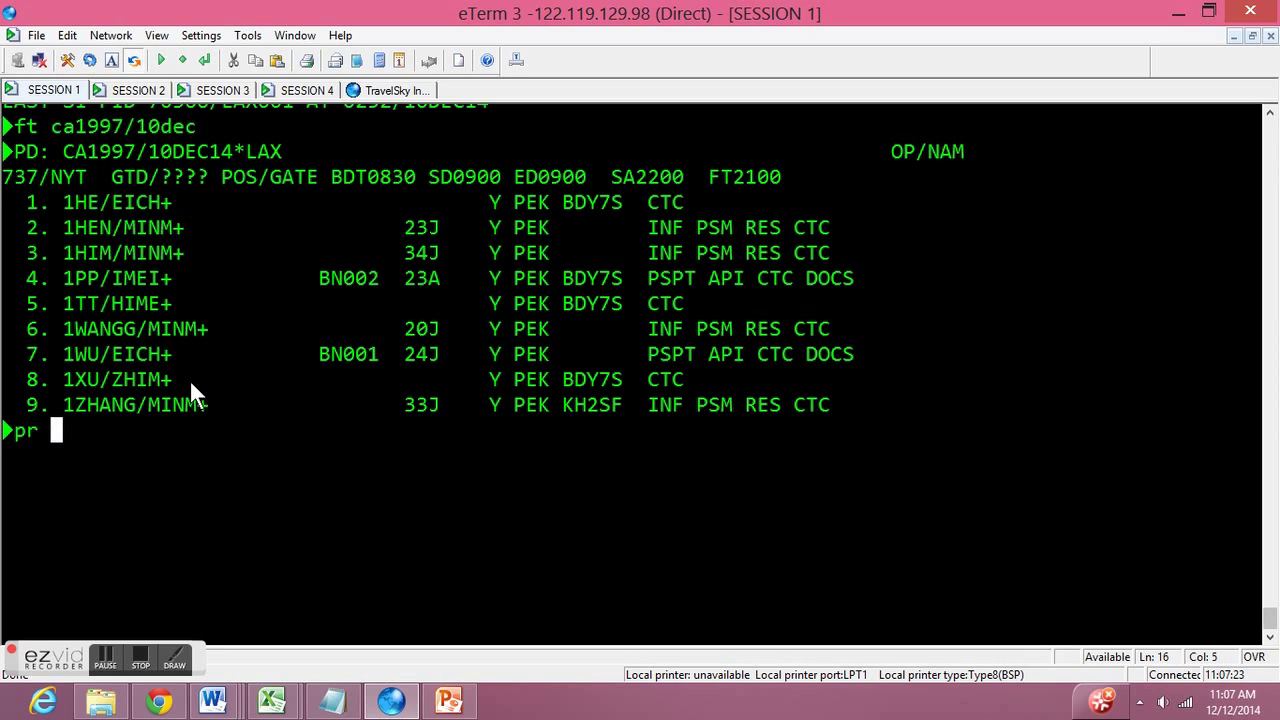
{"action": "type", "text": " 8"}
{"action": "key", "text": "Left"}
{"action": "key", "text": "Left"}
{"action": "key", "text": "Left"}
{"action": "key", "text": "Left"}
{"action": "type", "text": "rn"}
{"action": "key", "text": "Right"}
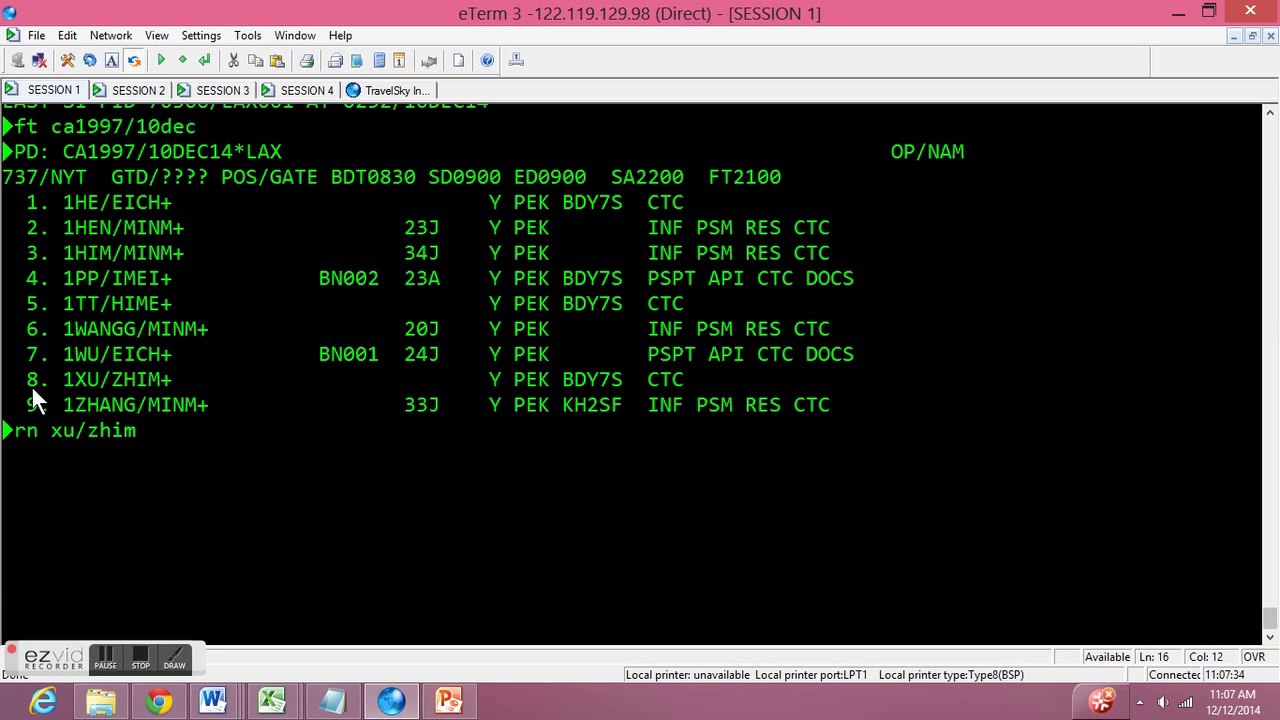
{"action": "key", "text": "Left"}
{"action": "key", "text": "Left"}
{"action": "key", "text": "Left"}
{"action": "key", "text": "Left"}
{"action": "key", "text": "Left"}
{"action": "key", "text": "Left"}
{"action": "key", "text": "Left"}
{"action": "key", "text": "Left"}
{"action": "key", "text": "Left"}
{"action": "key", "text": "Left"}
{"action": "key", "text": "Left"}
{"action": "key", "text": "Left"}
{"action": "key", "text": "Left"}
{"action": "key", "text": "Left"}
{"action": "key", "text": "Left"}
{"action": "key", "text": "Left"}
{"action": "key", "text": "Left"}
{"action": "key", "text": "Left"}
{"action": "key", "text": "Left"}
{"action": "key", "text": "Left"}
- Display passenger 8's check-in record with PR 8 and enter the API:1/PAXLST command
{"action": "type", "text": "pr 8"}
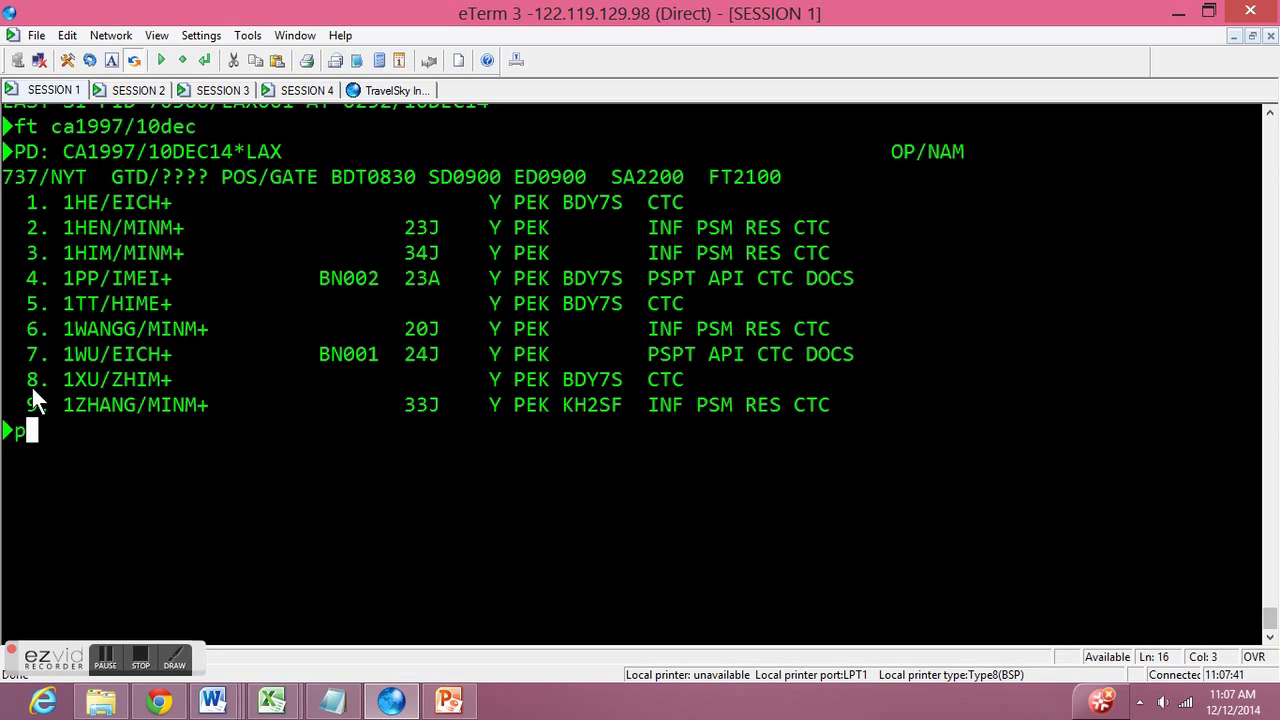
{"action": "key", "text": "F12"}
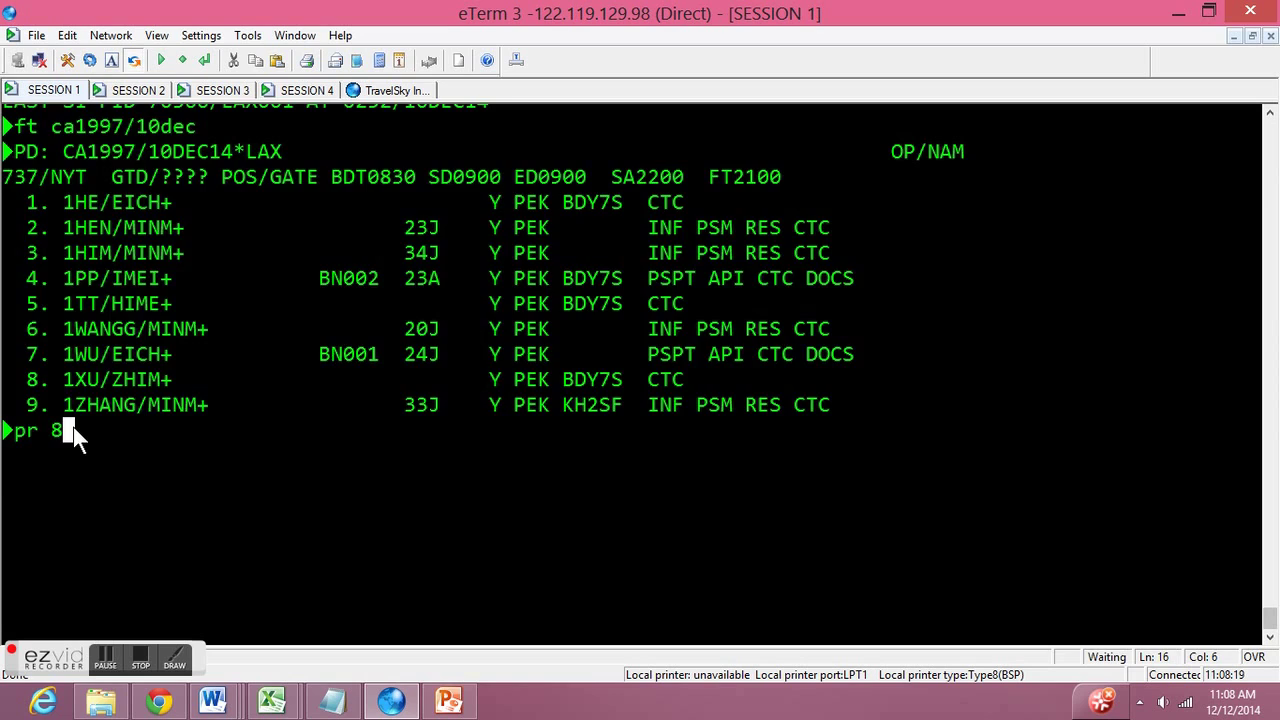
{"action": "key", "text": "Return"}
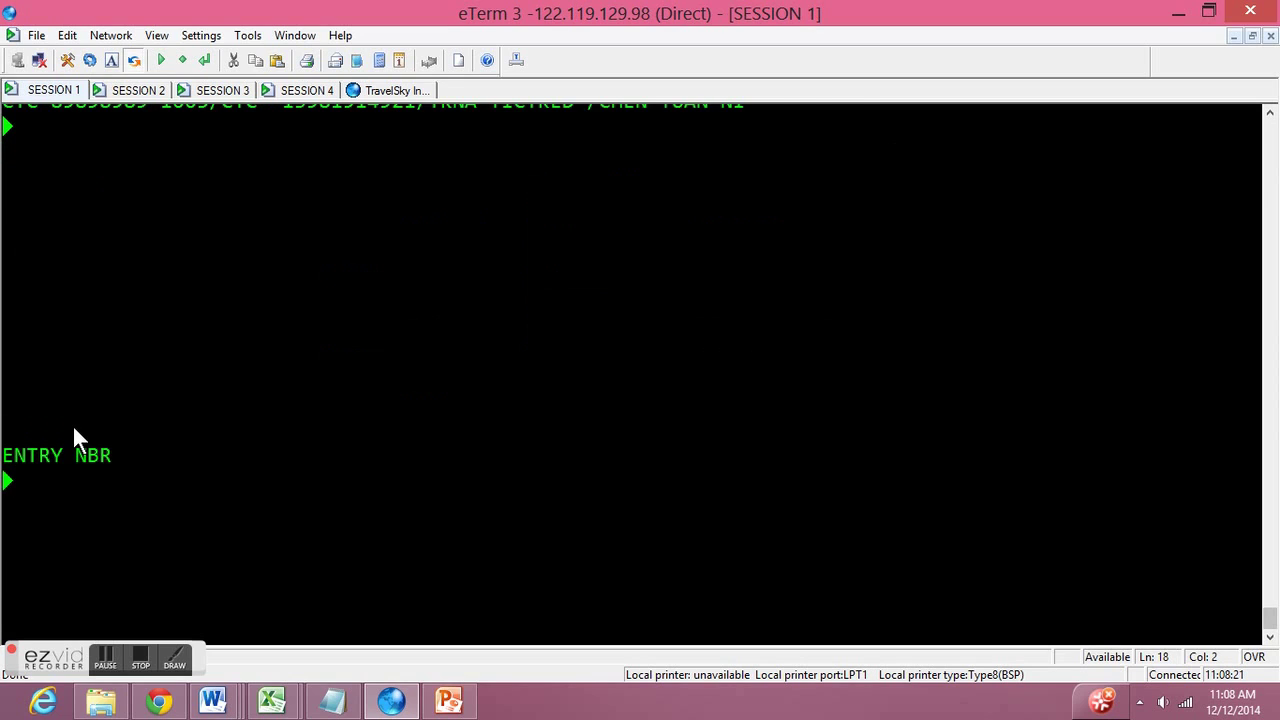
{"action": "left_click", "coordinate": [22, 205]}
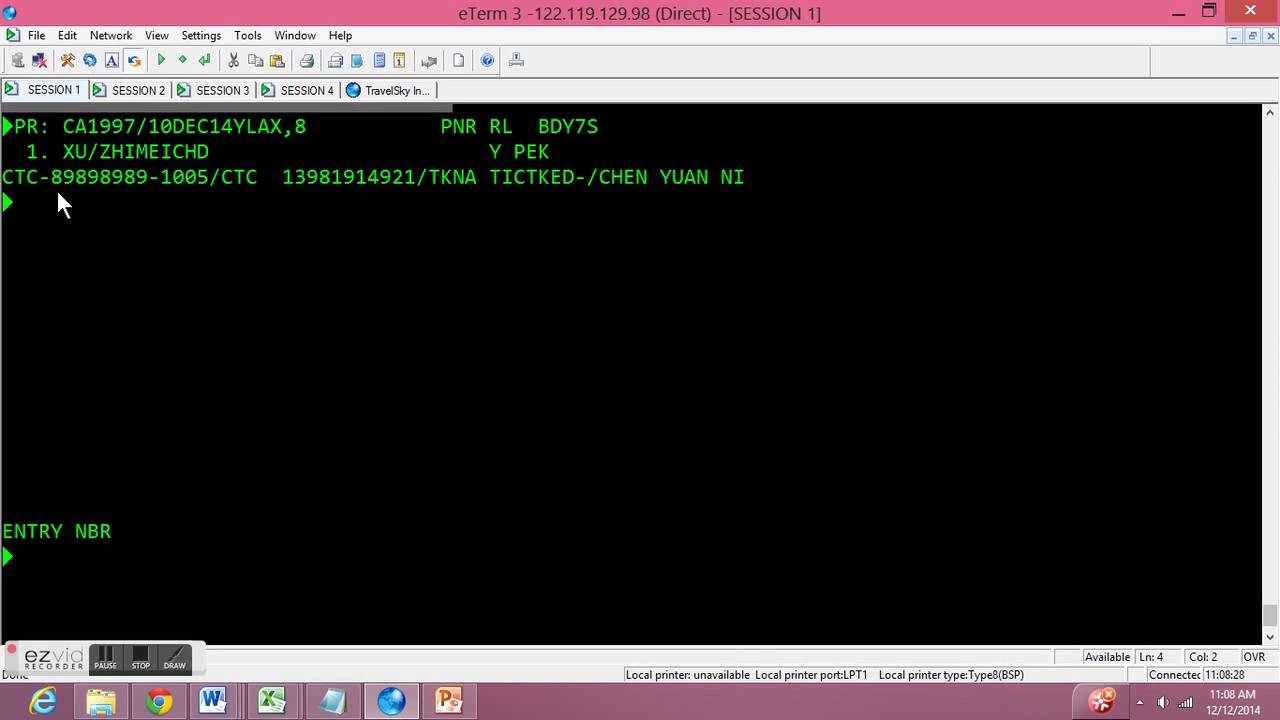
{"action": "type", "text": "api:1/paxlst"}
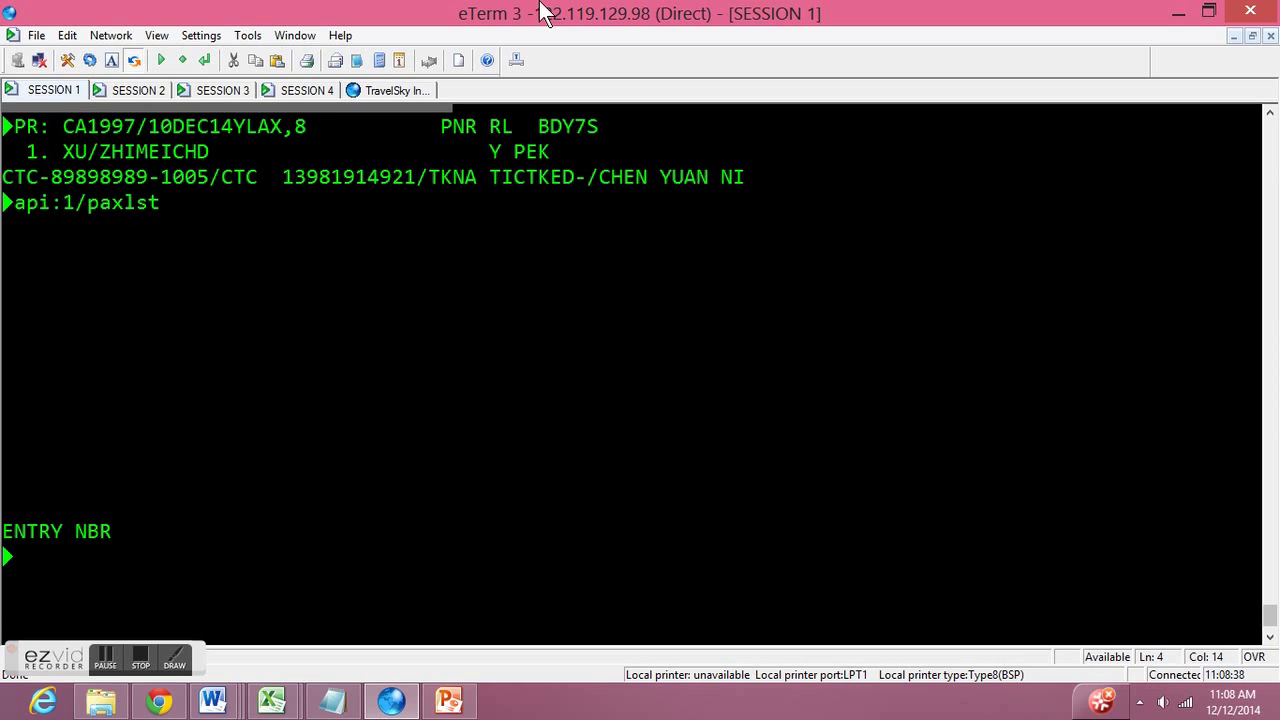
- Open the PAXLST passport form and enter the passenger's last name, first name and gender M
{"action": "key", "text": "Return"}
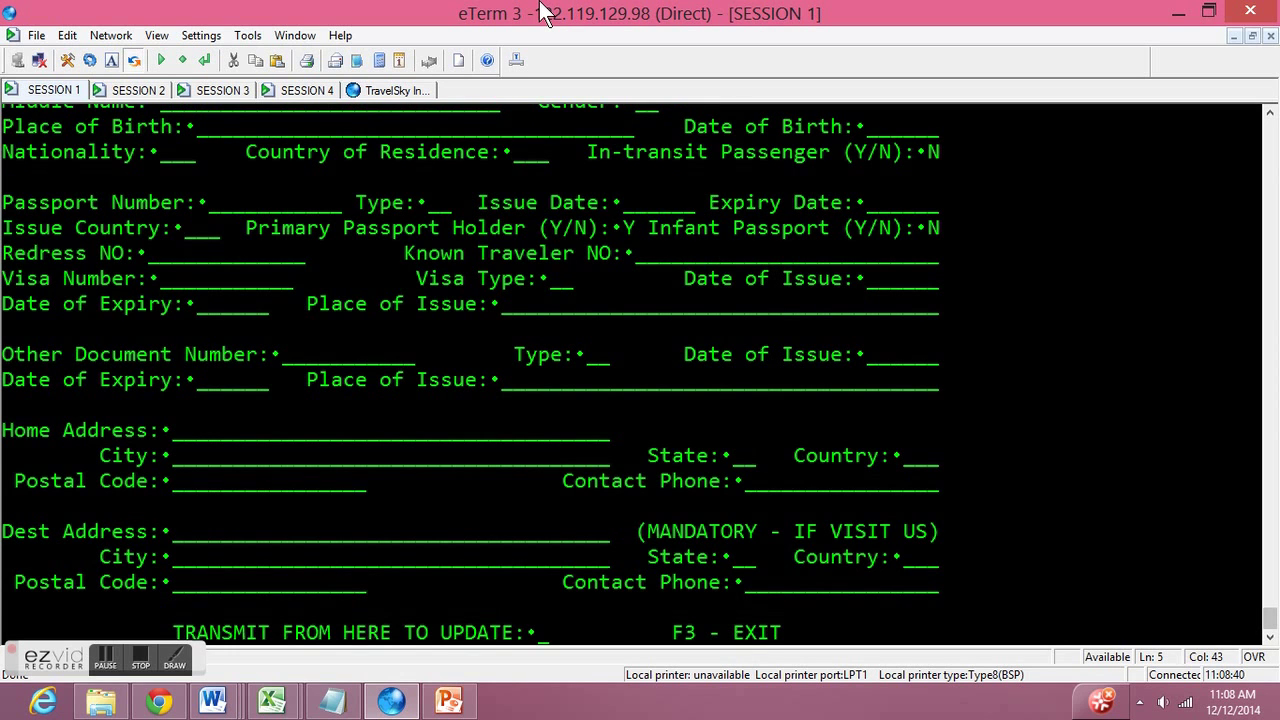
{"action": "scroll", "coordinate": [312, 124], "scroll_direction": "up", "scroll_amount": 1}
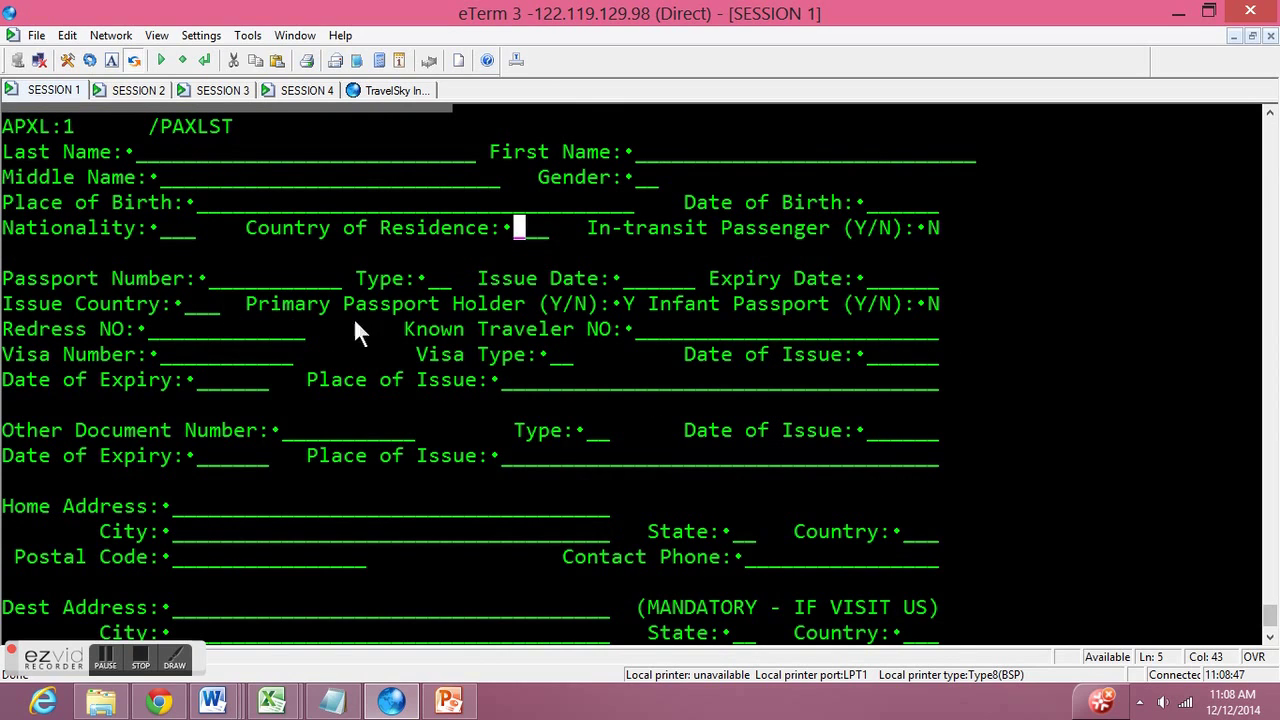
{"action": "scroll", "coordinate": [150, 425], "scroll_direction": "down", "scroll_amount": 1}
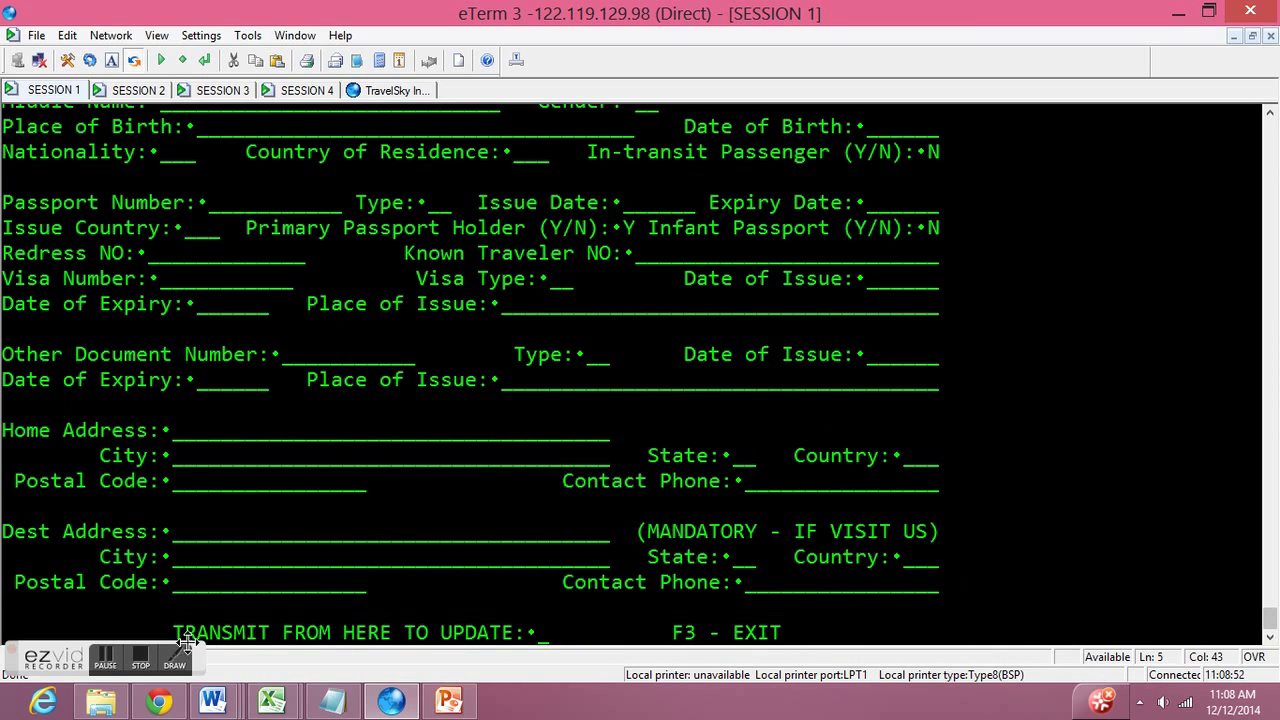
{"action": "scroll", "coordinate": [509, 370], "scroll_direction": "up", "scroll_amount": 2}
{"action": "left_click", "coordinate": [138, 228]}
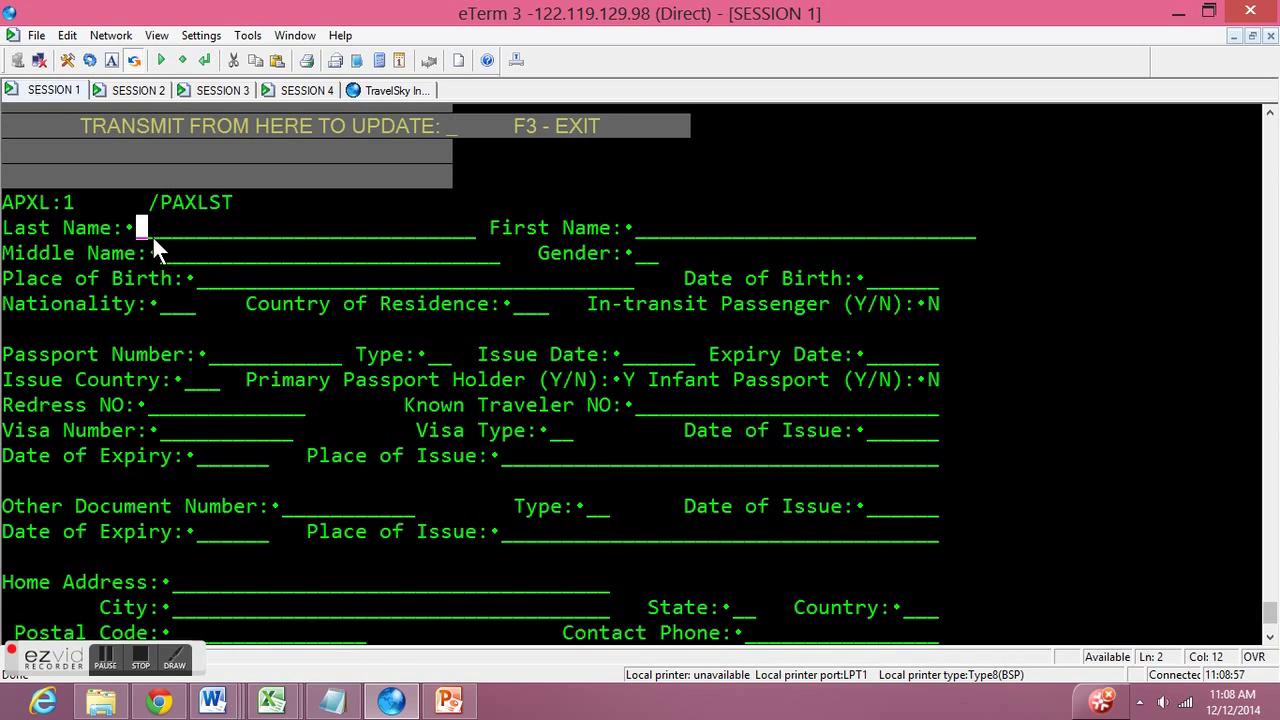
{"action": "key", "text": "Tab"}
{"action": "key", "text": "Tab"}
{"action": "key", "text": "Tab"}
{"action": "type", "text": "m"}
- Fill in nationality USA, birth details, passport type P, the passport number and its issue data
{"action": "key", "text": "Tab"}
{"action": "key", "text": "Tab"}
{"action": "key", "text": "Tab"}
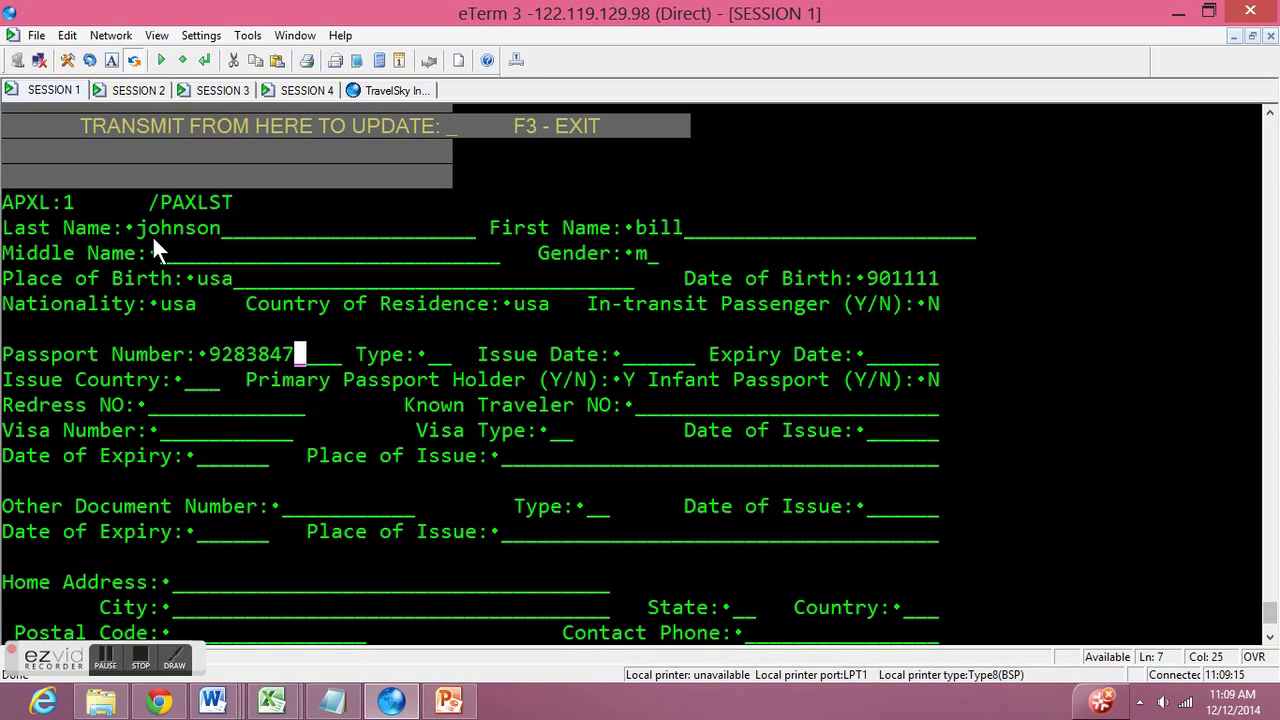
{"action": "key", "text": "BackSpace"}
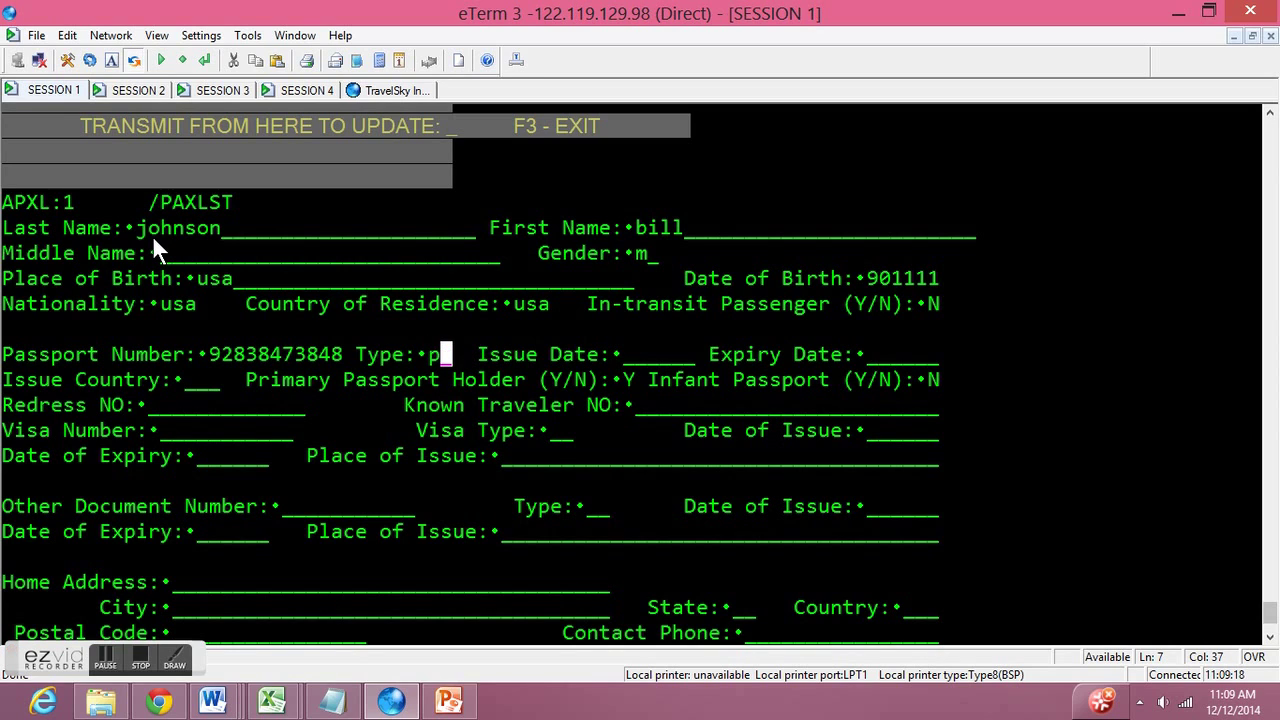
{"action": "key", "text": "Tab"}
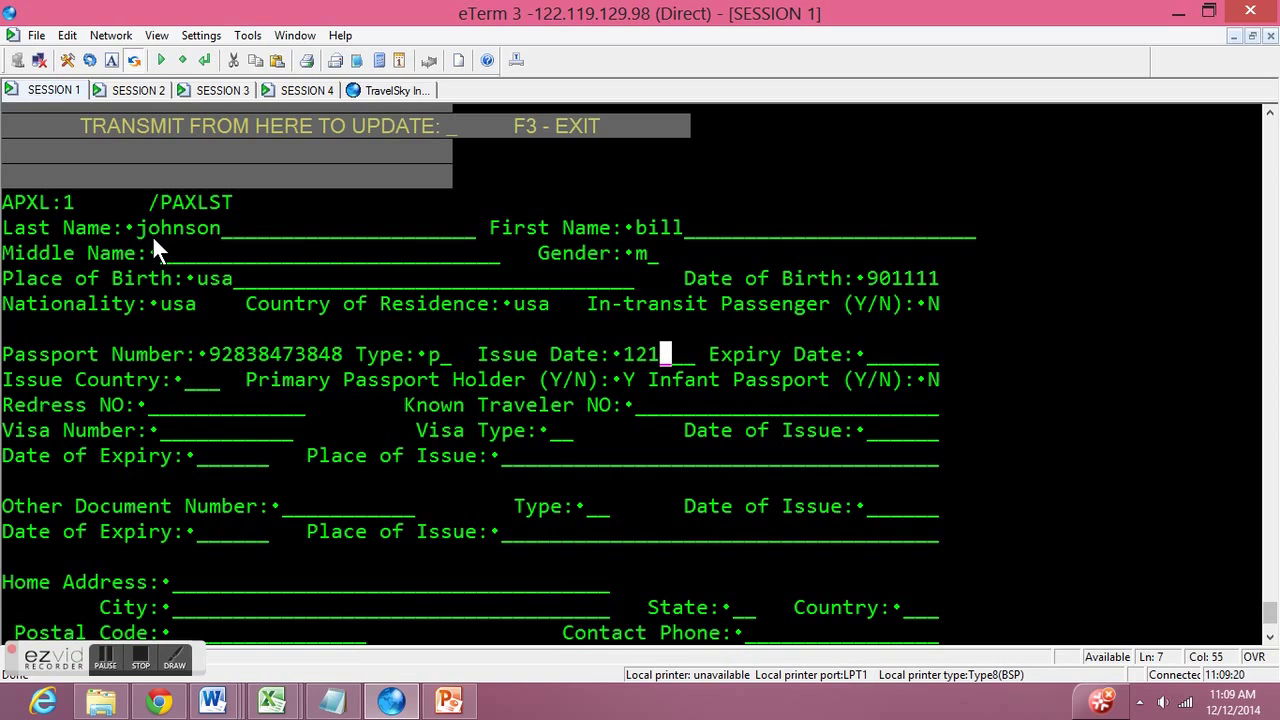
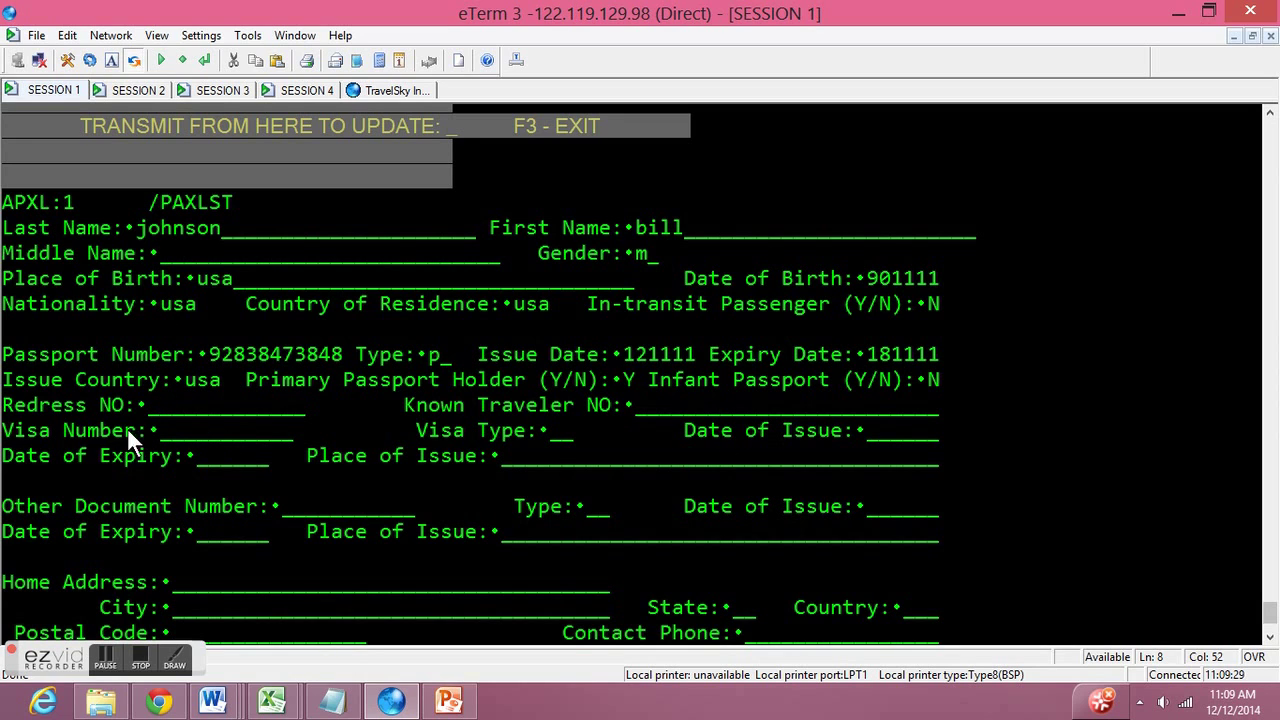
- Transmit the completed PAXLST form to add the API data to the record
{"action": "scroll", "coordinate": [120, 436], "scroll_direction": "down", "scroll_amount": 1}
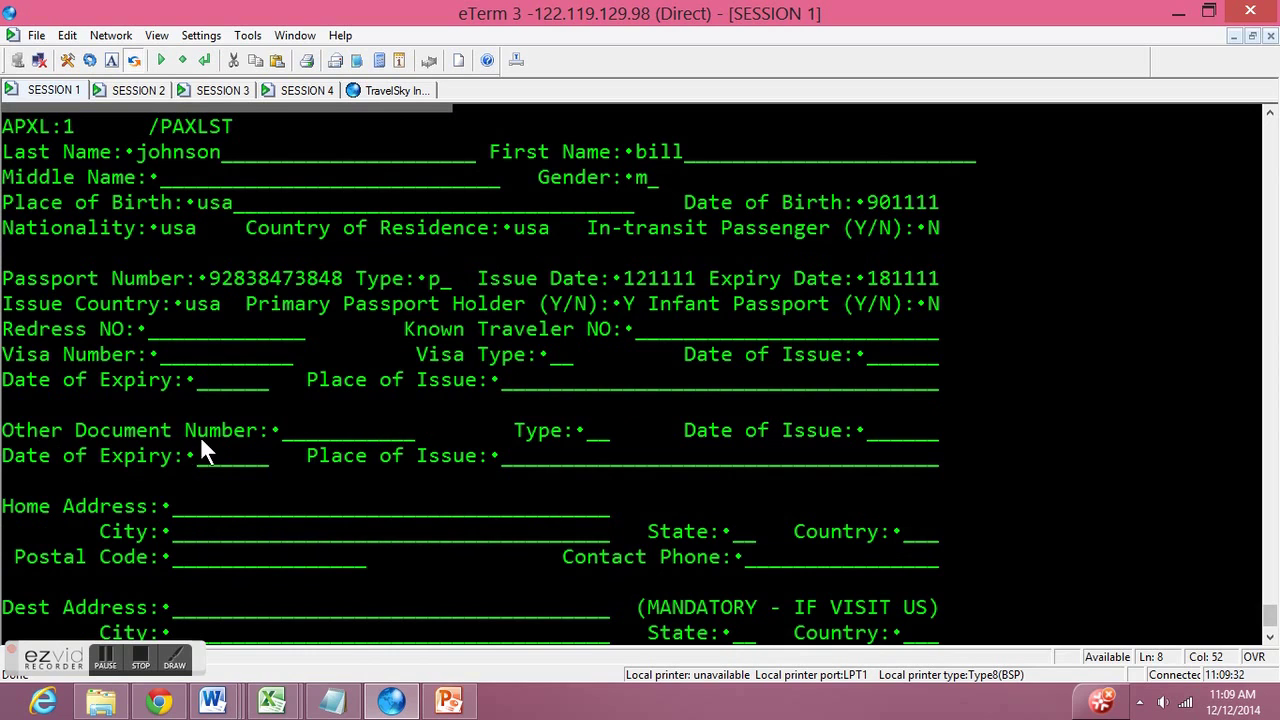
{"action": "scroll", "coordinate": [618, 512], "scroll_direction": "down", "scroll_amount": 1}
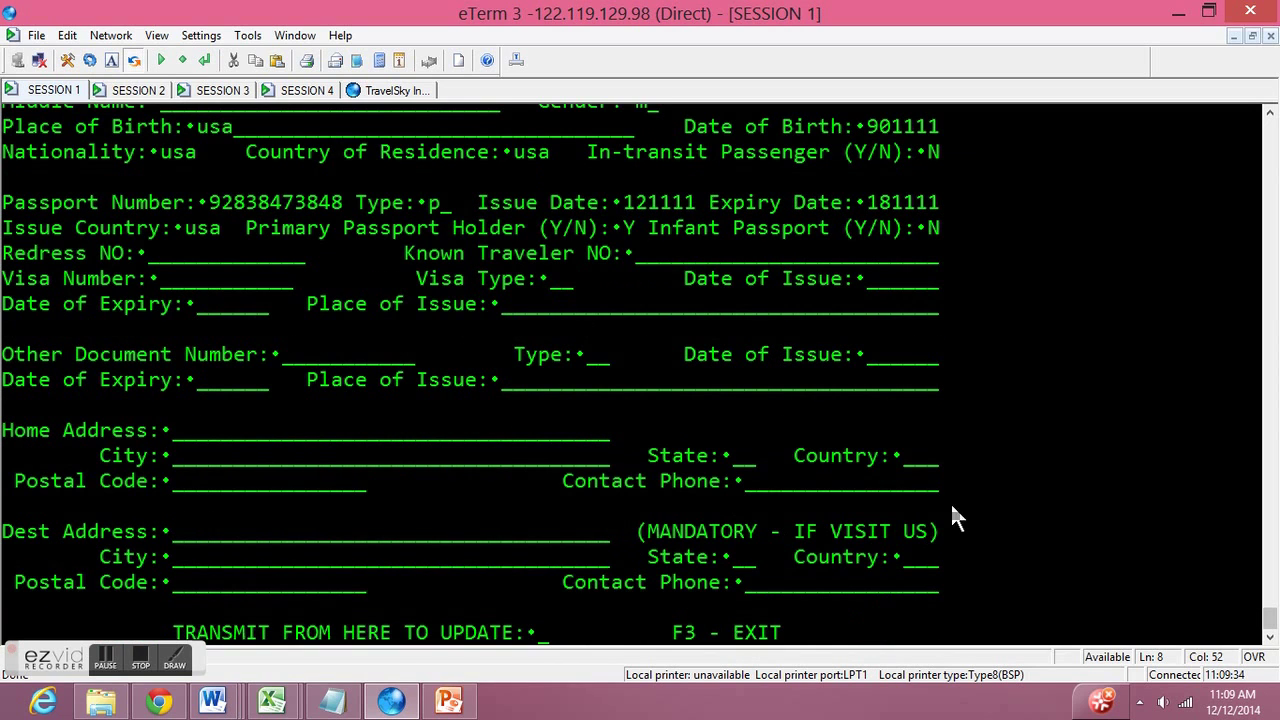
{"action": "left_click", "coordinate": [539, 632]}
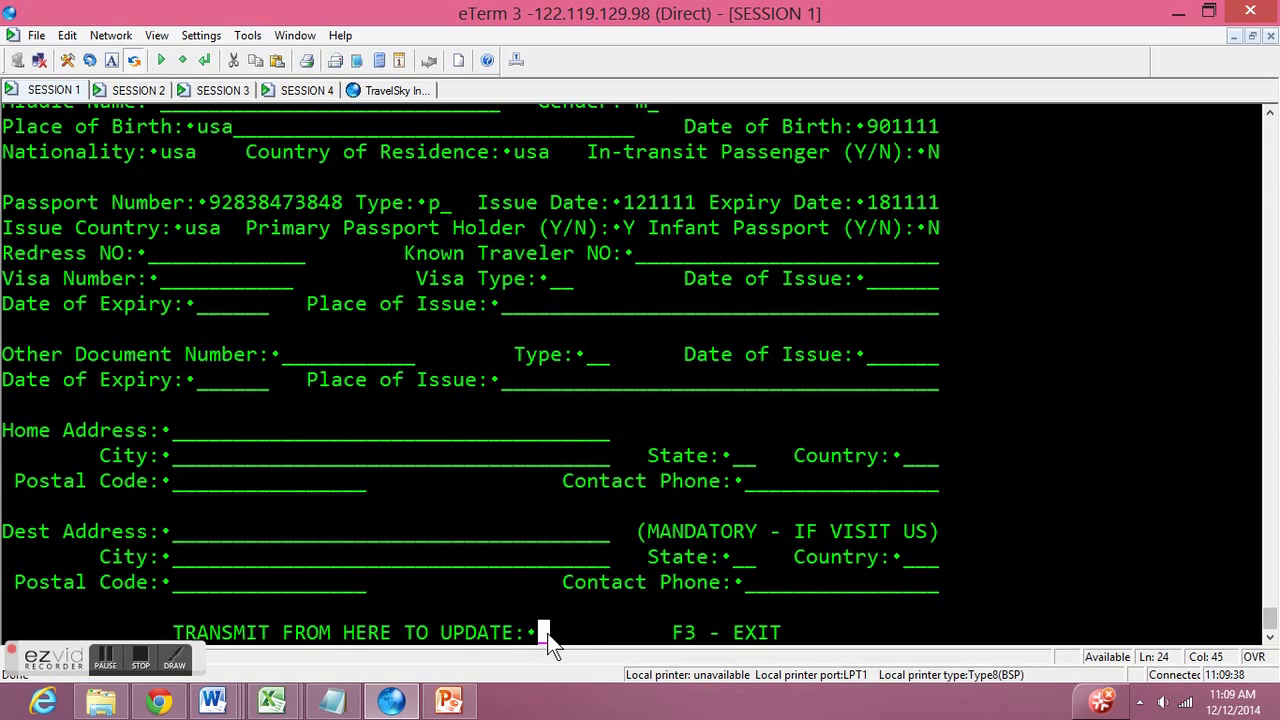
{"action": "key", "text": "Return"}
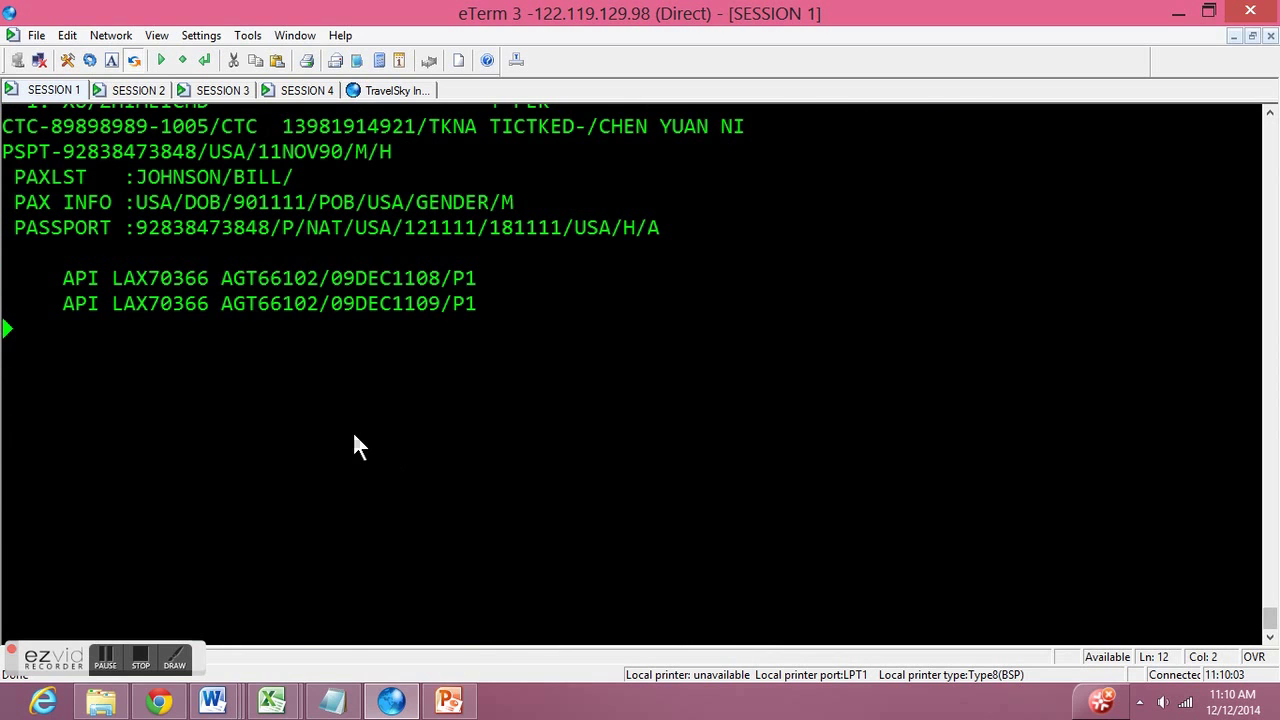
- Highlight the DOCS NAME MISMATCH warning in the PR response and return to the prompt
{"action": "scroll", "coordinate": [352, 440], "scroll_direction": "up", "scroll_amount": 2}
{"action": "left_click_drag", "start_coordinate": [44, 226], "coordinate": [386, 241]}
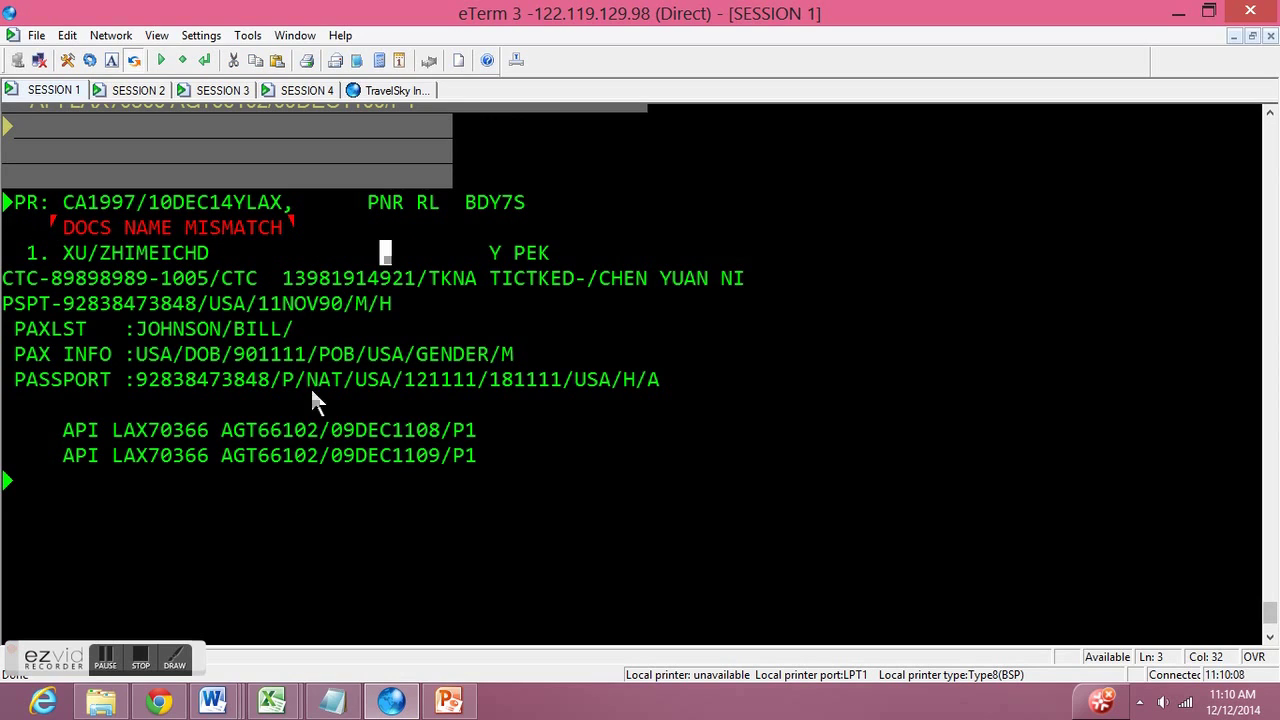
{"action": "left_click", "coordinate": [17, 480]}
- Check passenger 1 into seat 25A with PA 1,R25A, receiving BN003, and prepare PU 1,1/10
{"action": "type", "text": "1"}
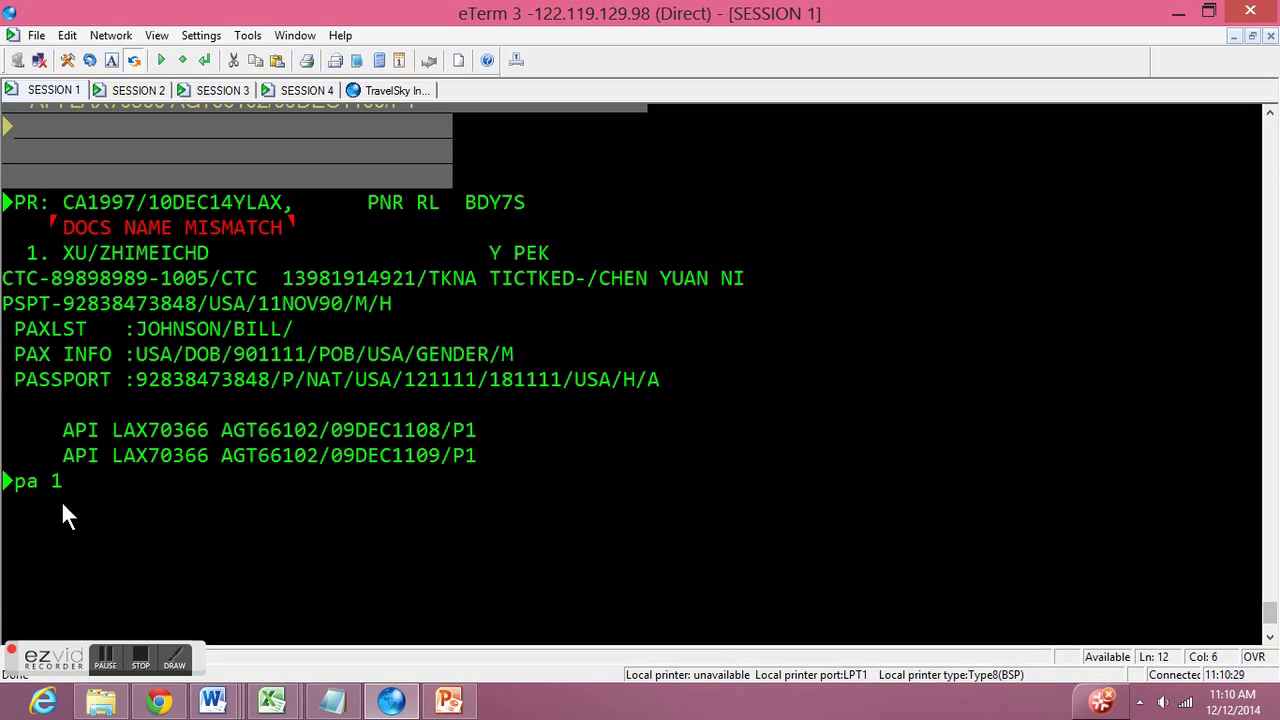
{"action": "type", "text": "r25a"}
{"action": "key", "text": "Return"}
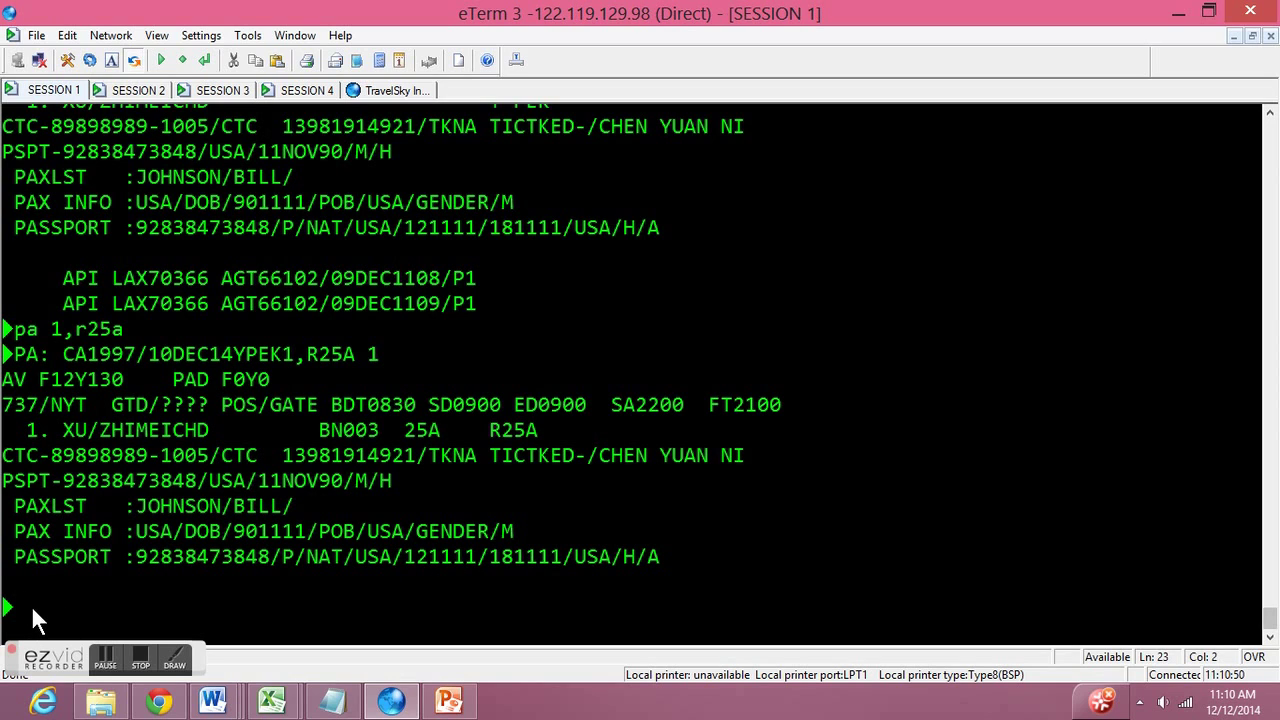
{"action": "type", "text": "pu 1,1/10"}
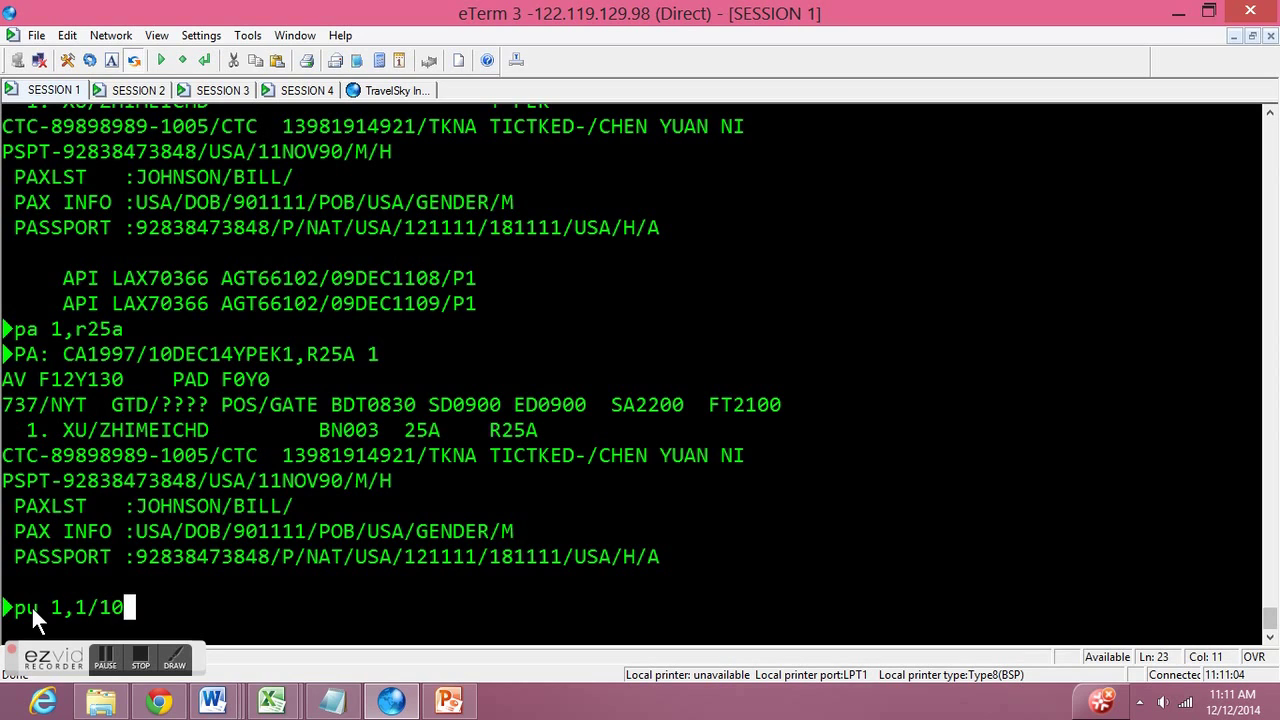
- Send the PU 1,1/10 update, issue passenger 1's boarding pass with BC1,R, and clear the screen
{"action": "key", "text": "Return"}
{"action": "key", "text": "Return"}
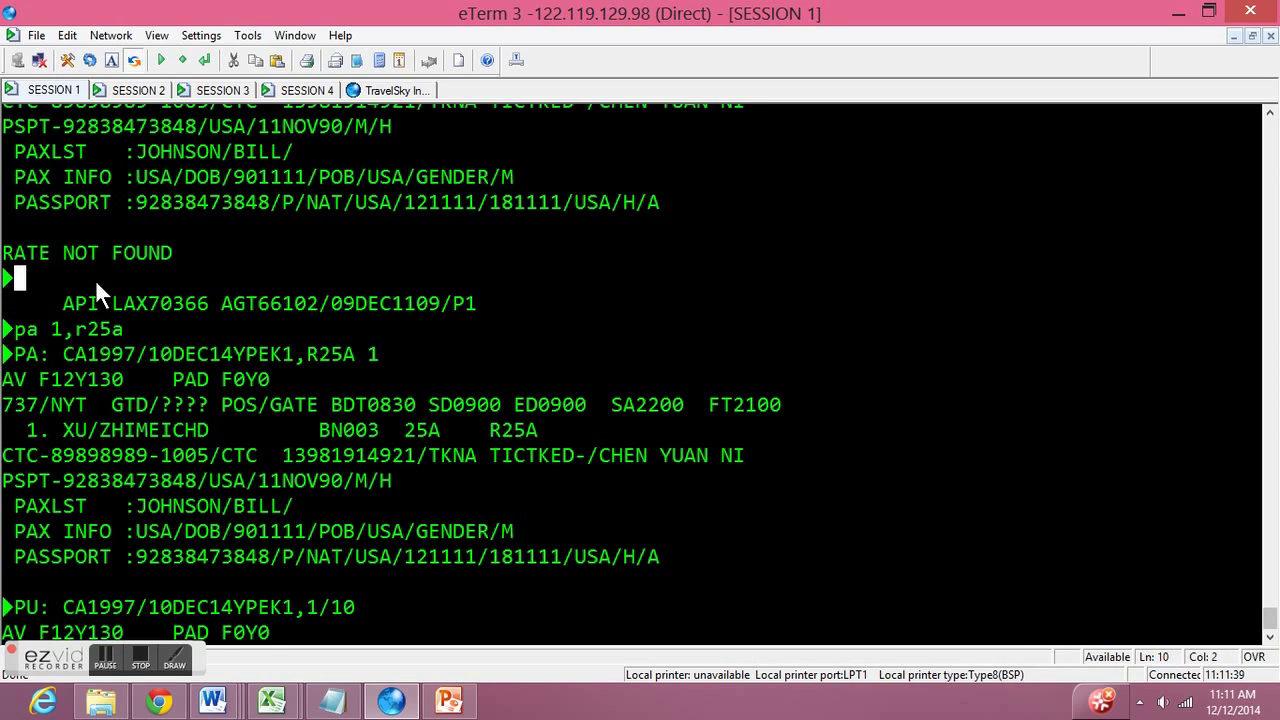
{"action": "type", "text": "bc1,r"}
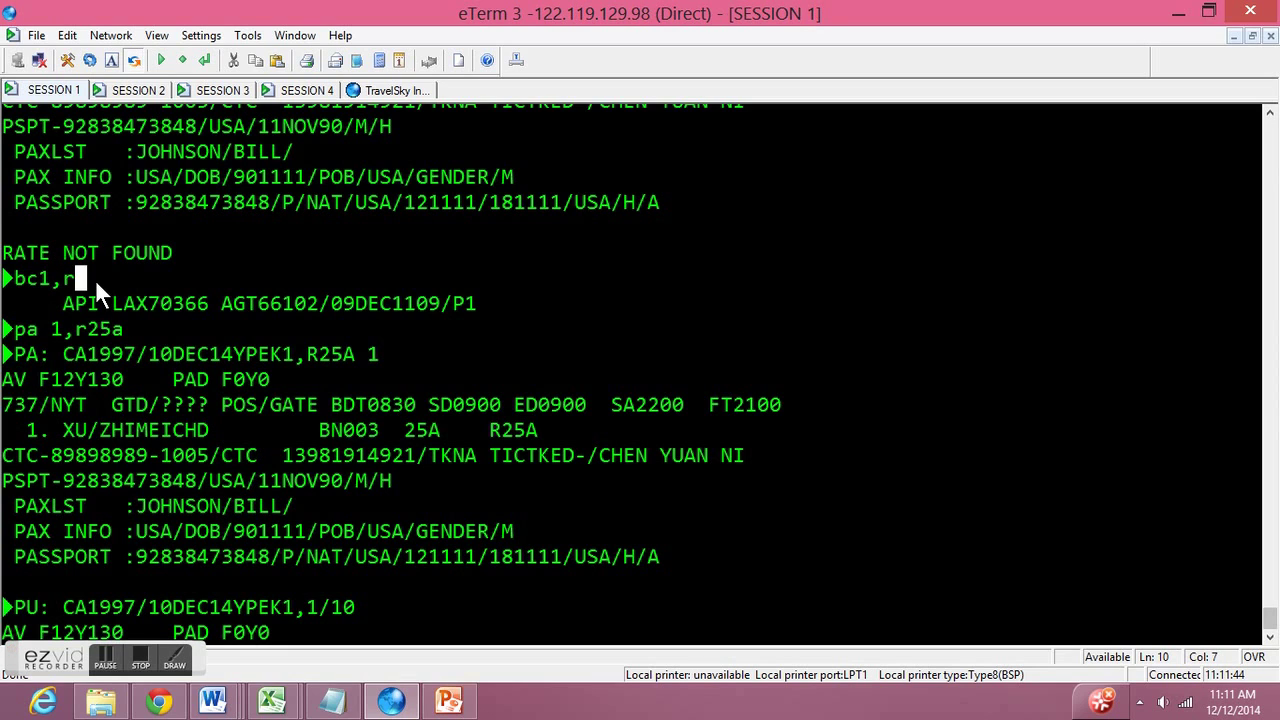
{"action": "key", "text": "Return"}
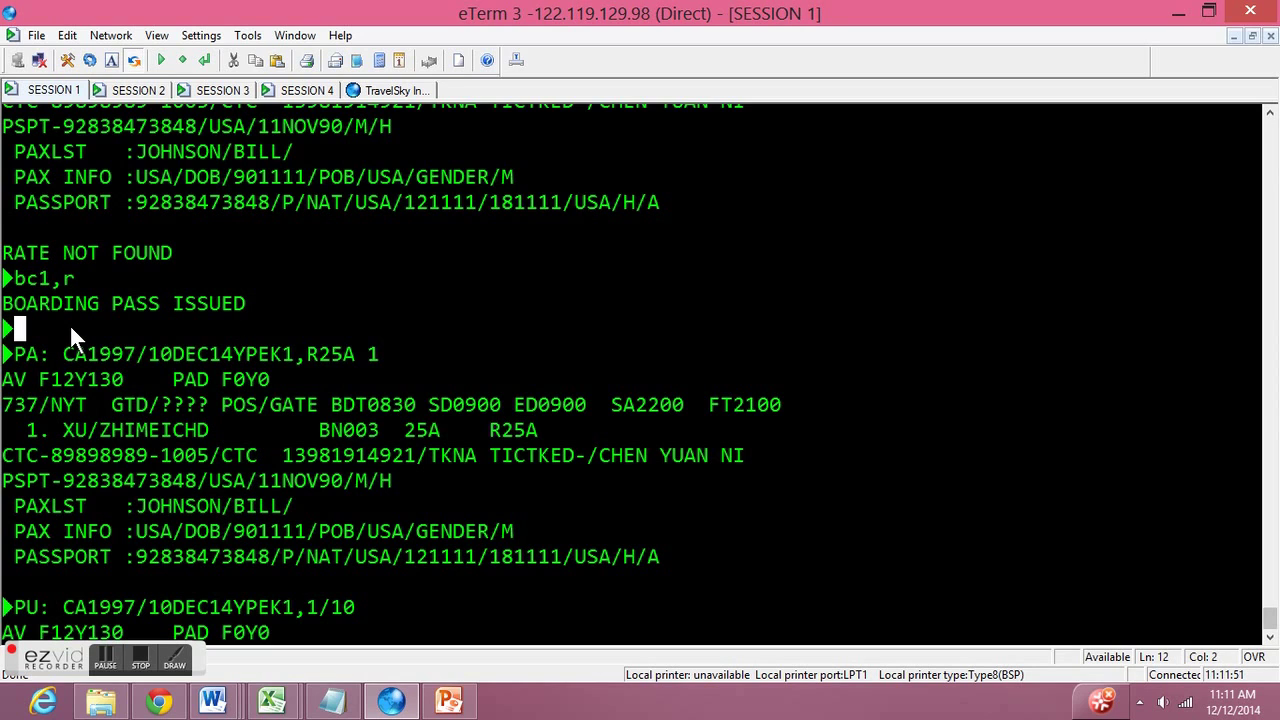
{"action": "key", "text": "Pause"}
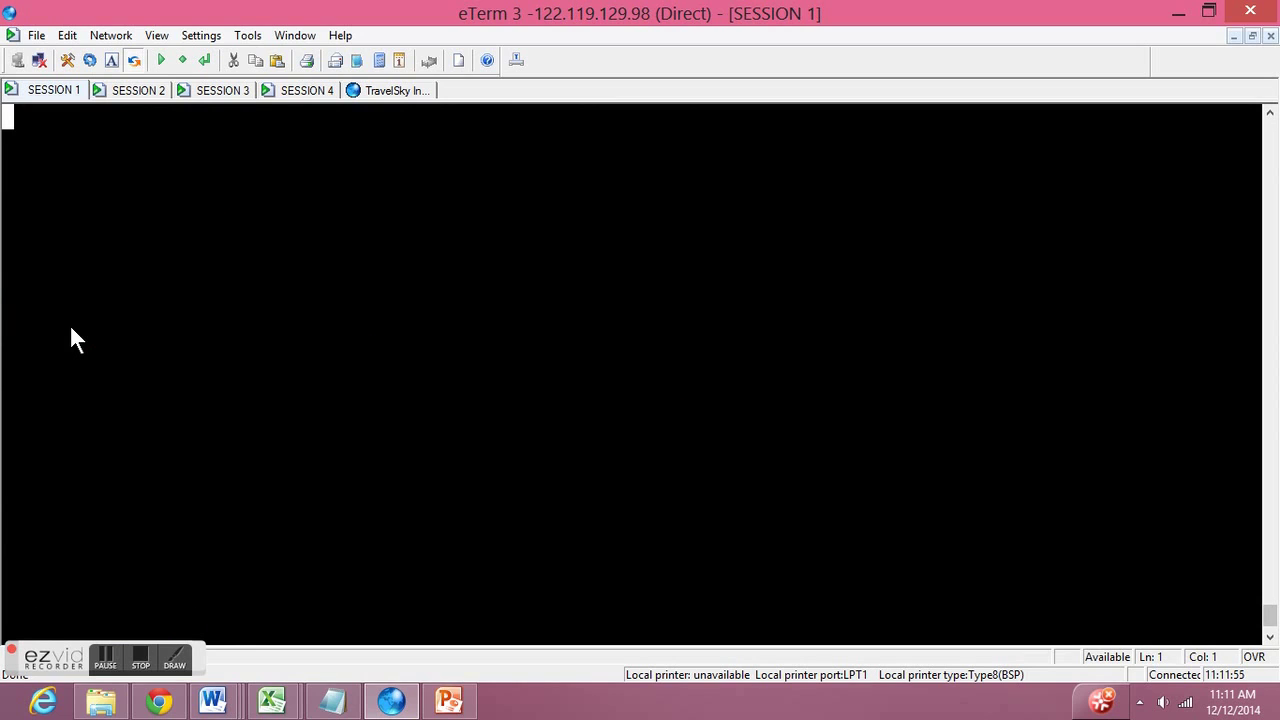
{"action": "type", "text": "pa 1,"}
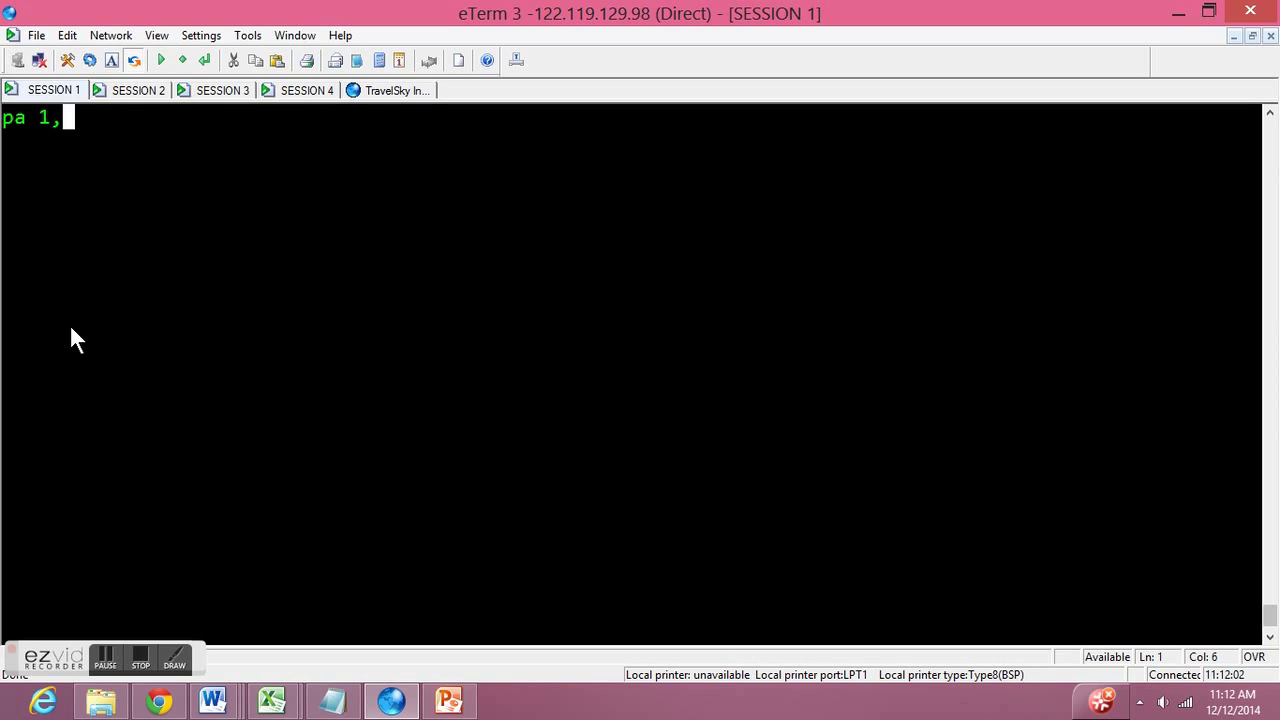
{"action": "type", "text": "1/10,xbp,"}
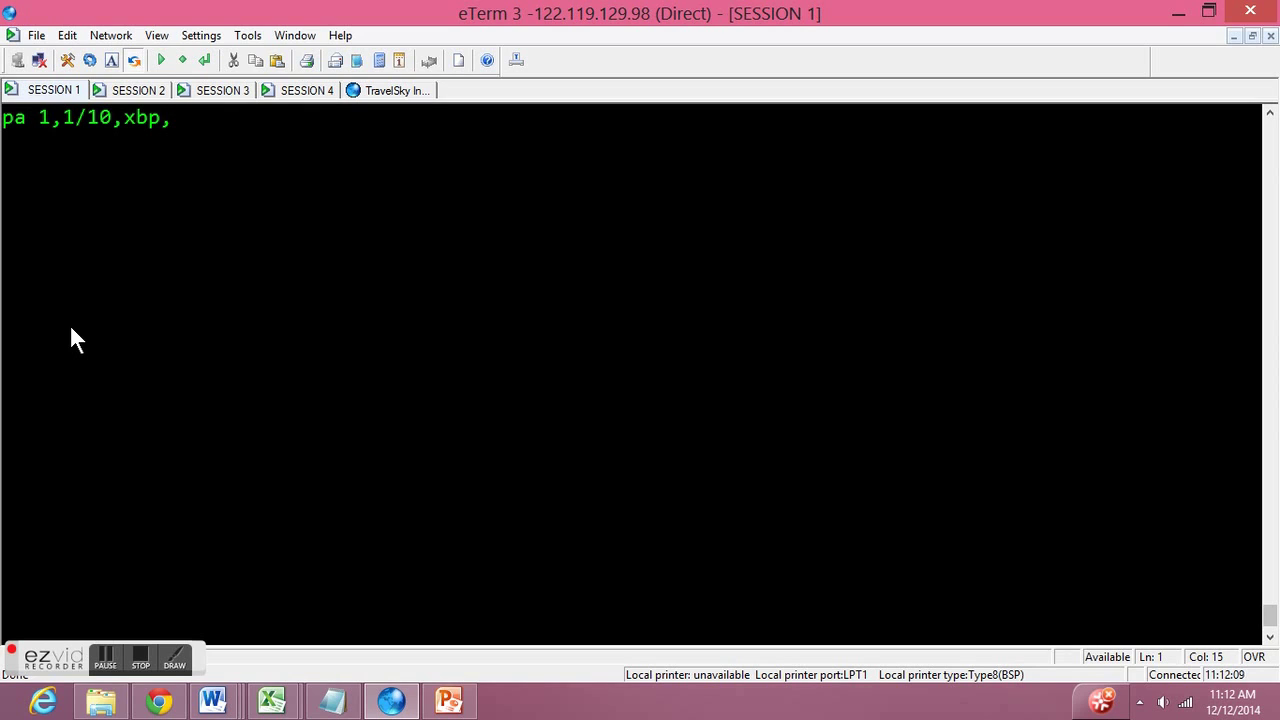
{"action": "type", "text": "xbt"}
{"action": "key", "text": "Escape"}
- Confirm in the PD* list that the passenger holds seat 25A with BN003, then sign out with SO
{"action": "type", "text": "pd*"}
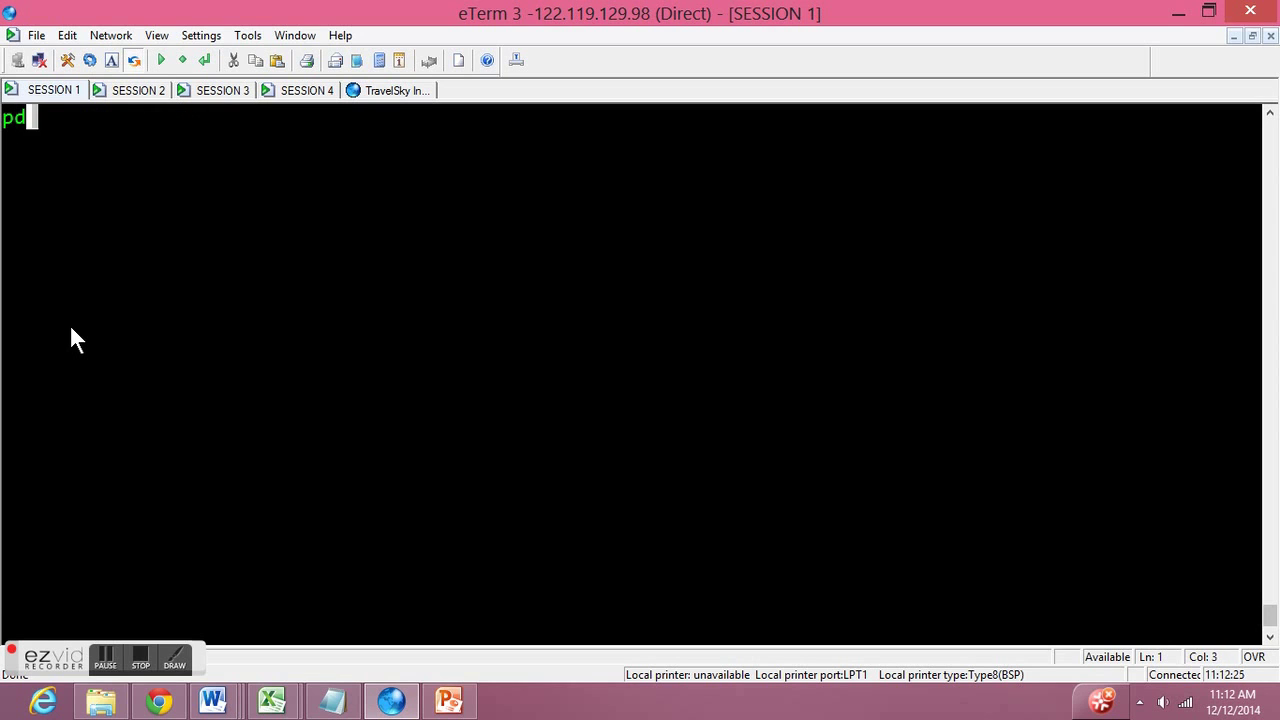
{"action": "key", "text": "Return"}
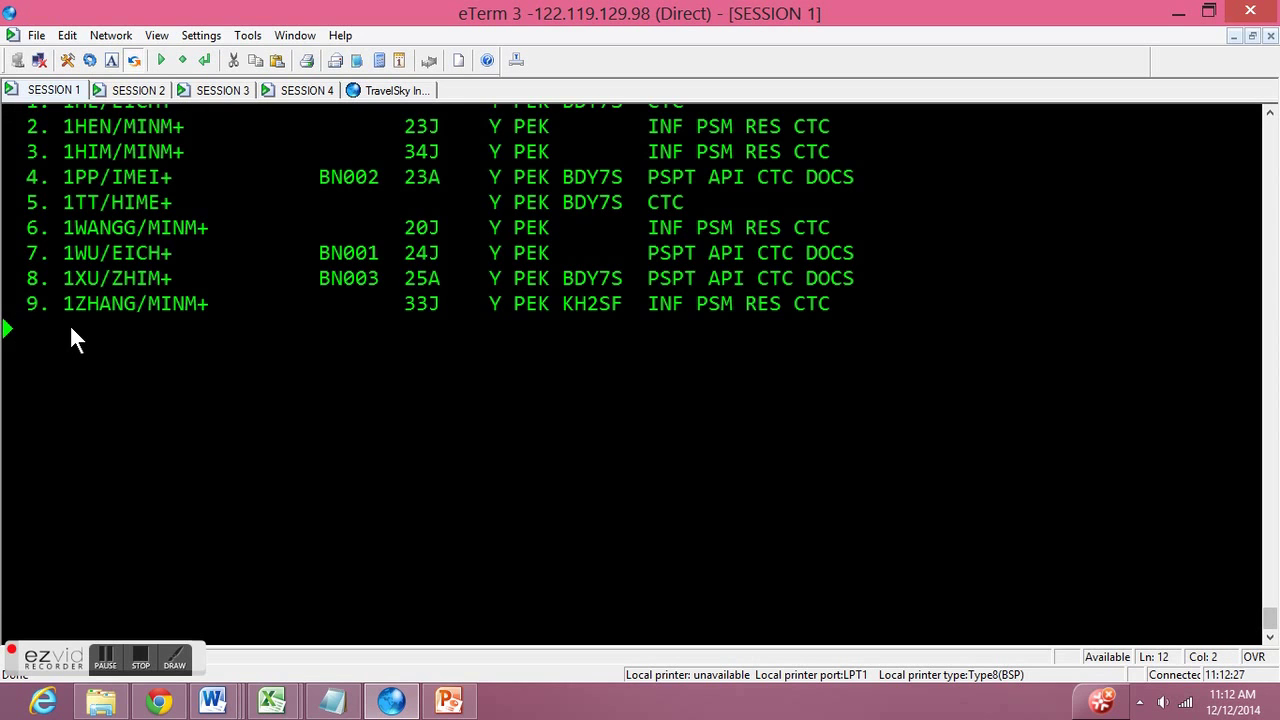
{"action": "scroll", "coordinate": [70, 325], "scroll_direction": "up", "scroll_amount": 1}
{"action": "left_click_drag", "start_coordinate": [38, 356], "coordinate": [849, 366]}
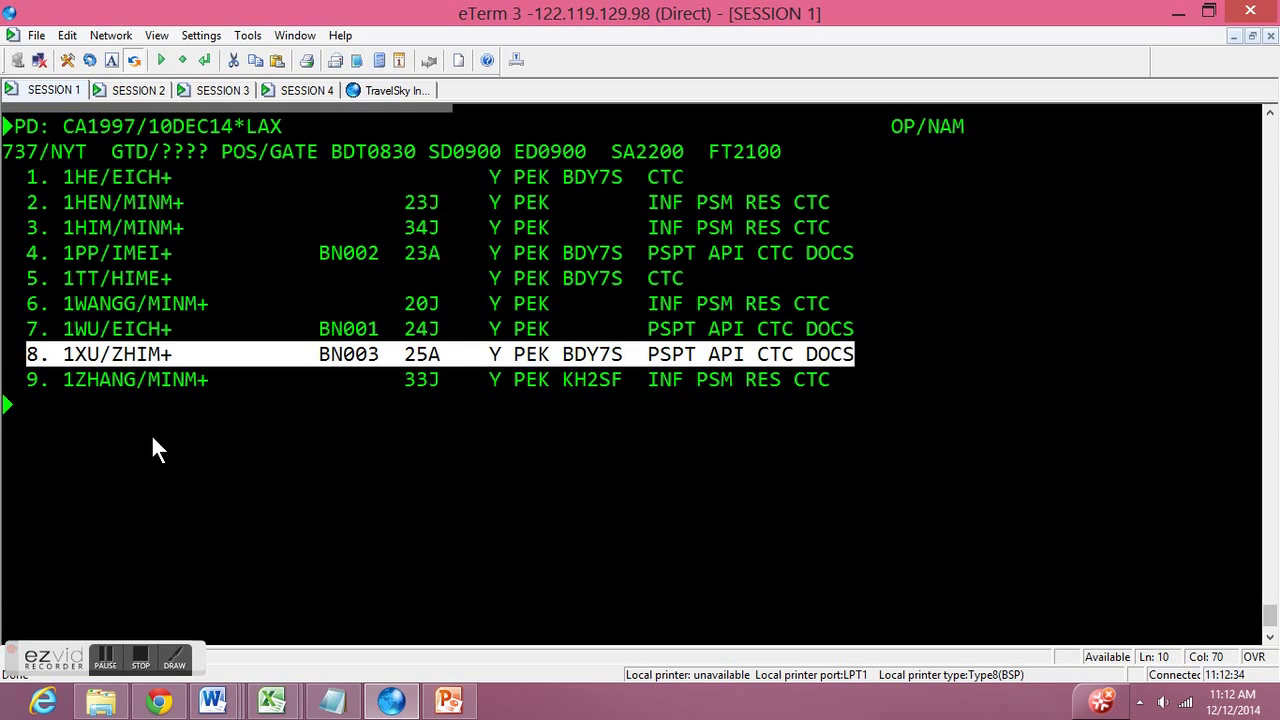
{"action": "left_click", "coordinate": [27, 404]}
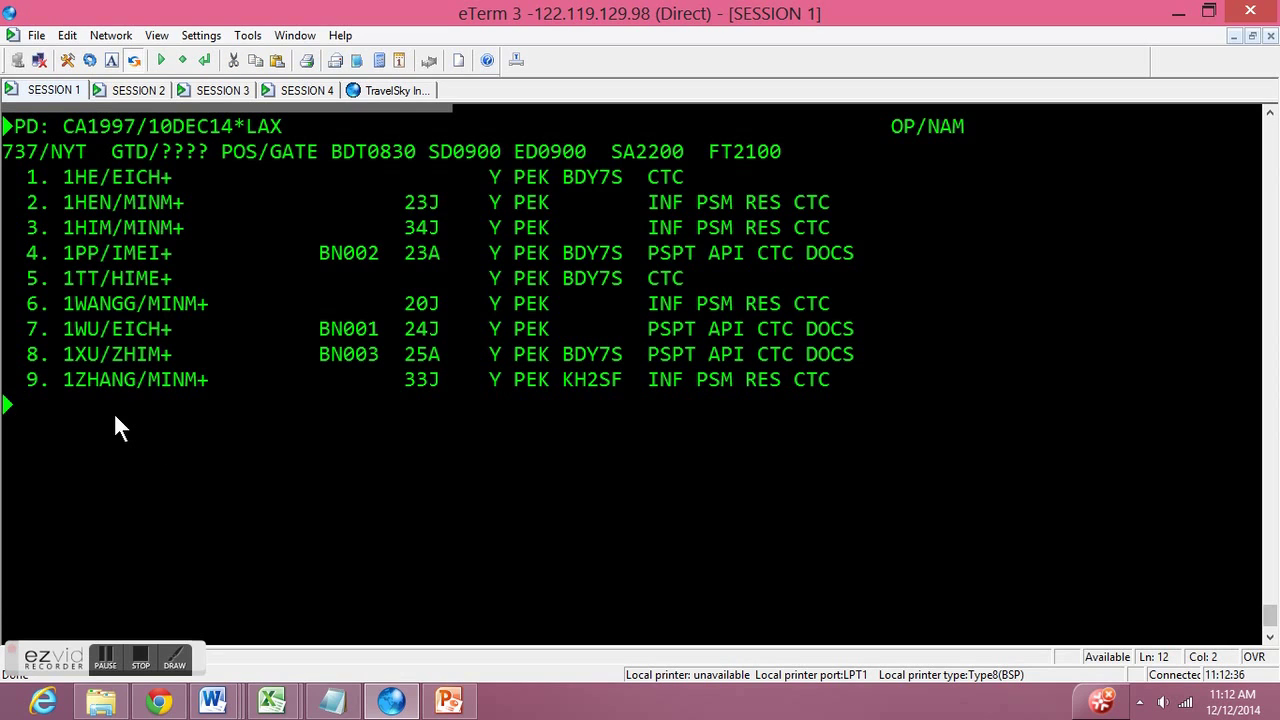
{"action": "type", "text": "so"}
{"action": "key", "text": "Return"}
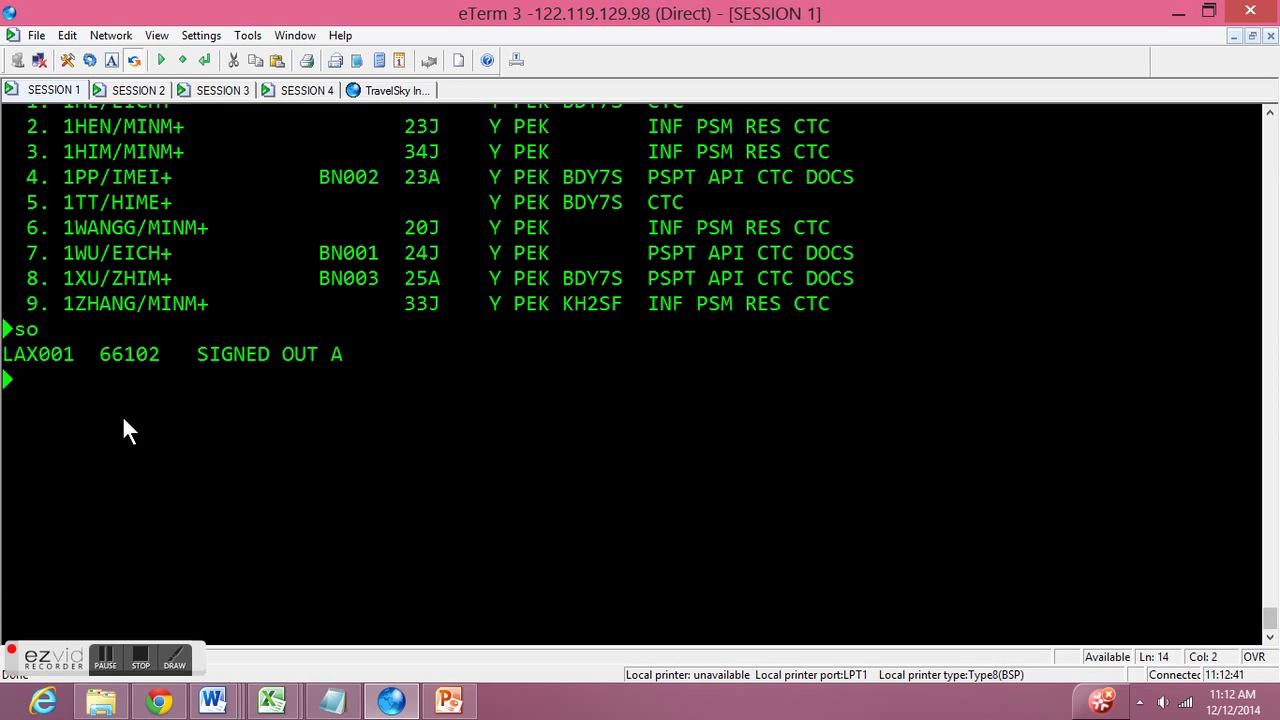